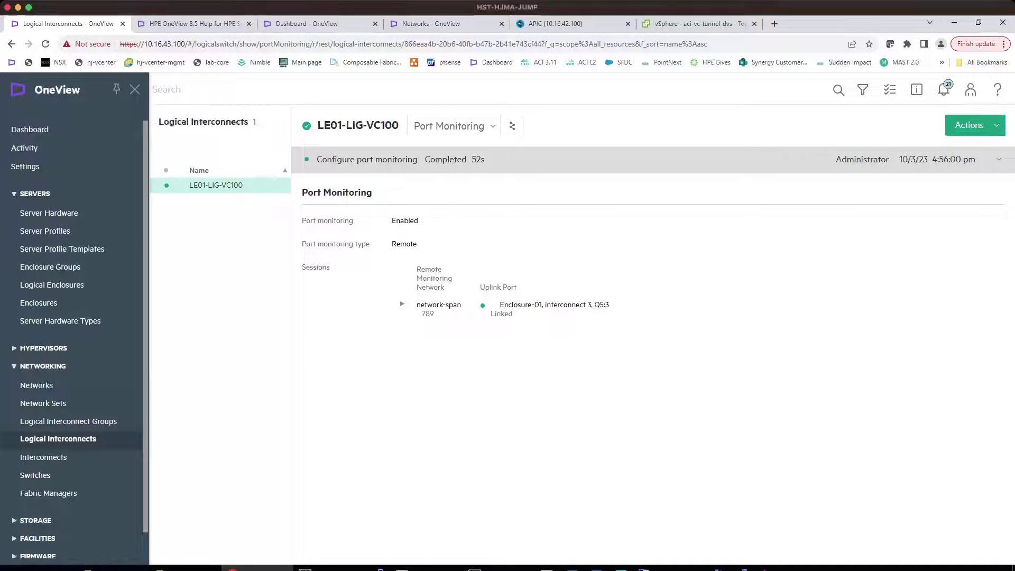
Step: Open the port monitoring configuration of LE01-LIG-VC100 and start editing its network-span session
{"action": "left_click", "coordinate": [970, 125]}
{"action": "left_click", "coordinate": [956, 172]}
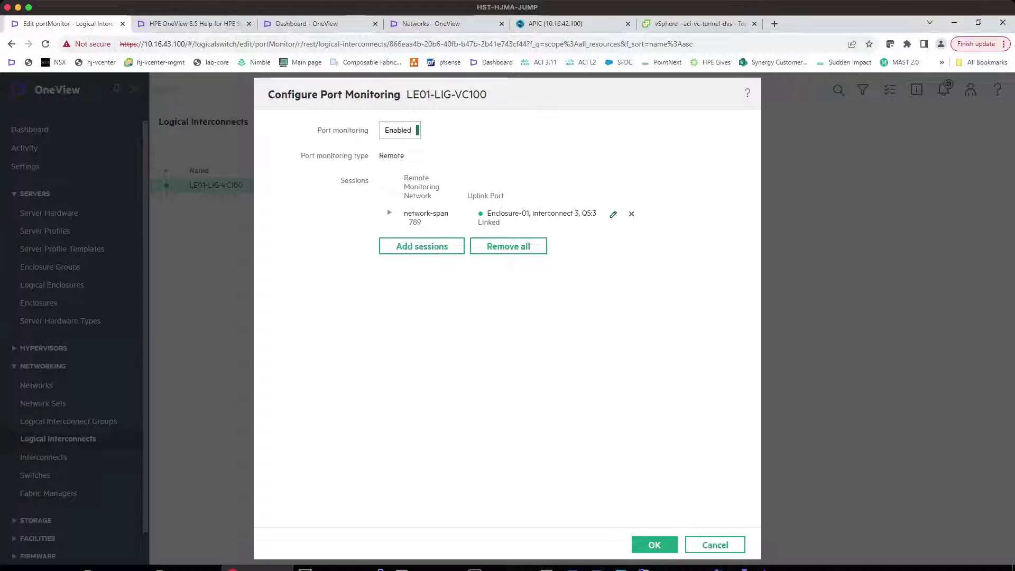
{"action": "left_click", "coordinate": [613, 214]}
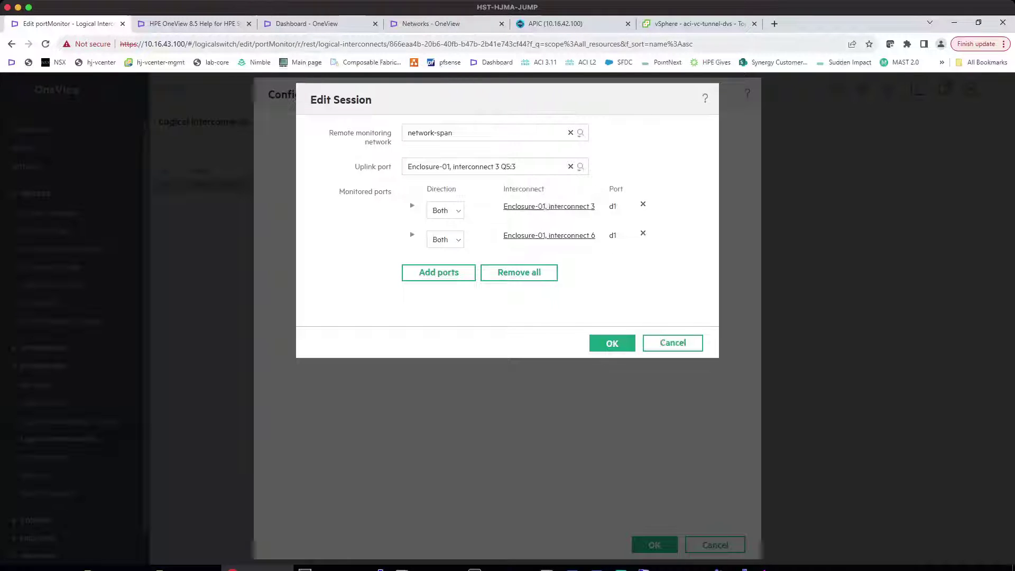
Step: Open the network-span network's overview in a separate OneView page to check its type and VLAN
{"action": "left_click", "coordinate": [312, 23]}
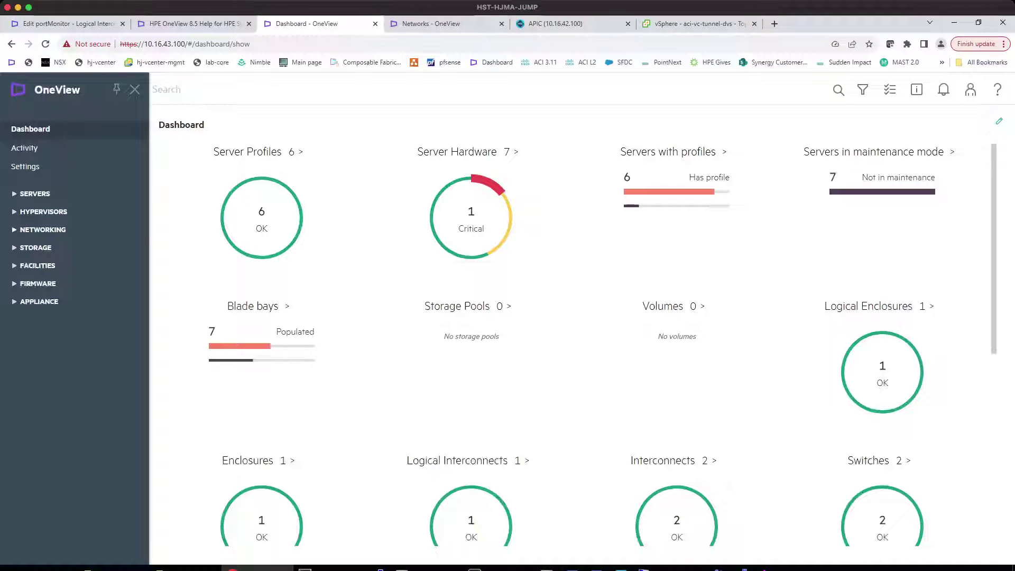
{"action": "left_click", "coordinate": [42, 230]}
{"action": "left_click", "coordinate": [37, 248]}
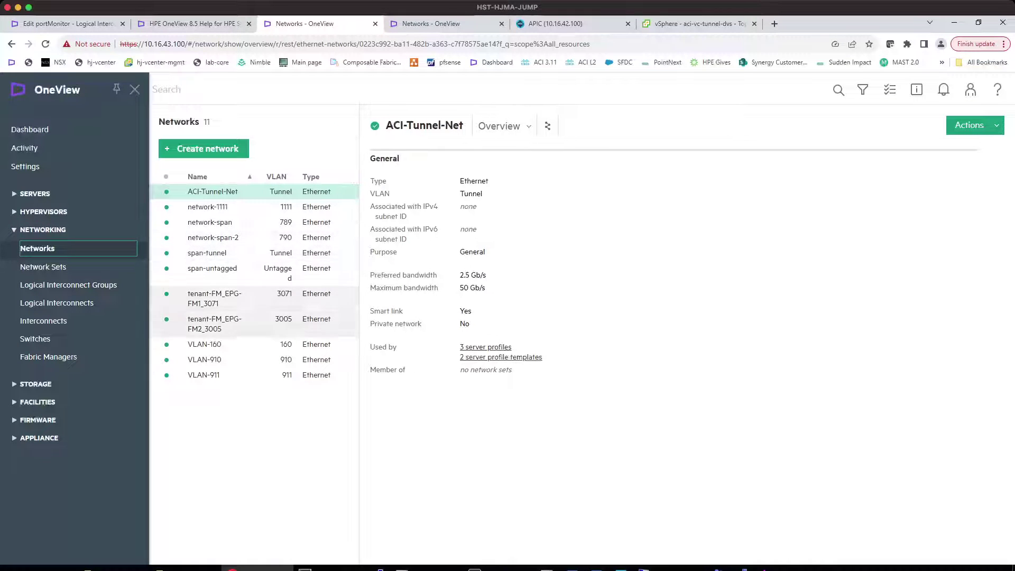
{"action": "left_click", "coordinate": [210, 222]}
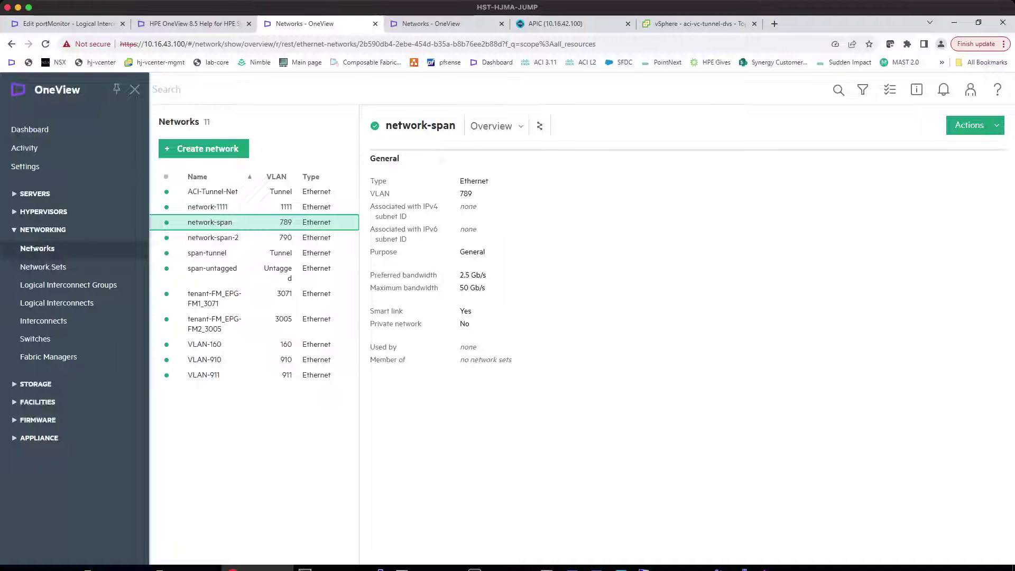
Step: Reselect network-span as the session's remote monitoring network and Enclosure-01, interconnect 3 Q5:3 as its uplink port
{"action": "left_click", "coordinate": [69, 23]}
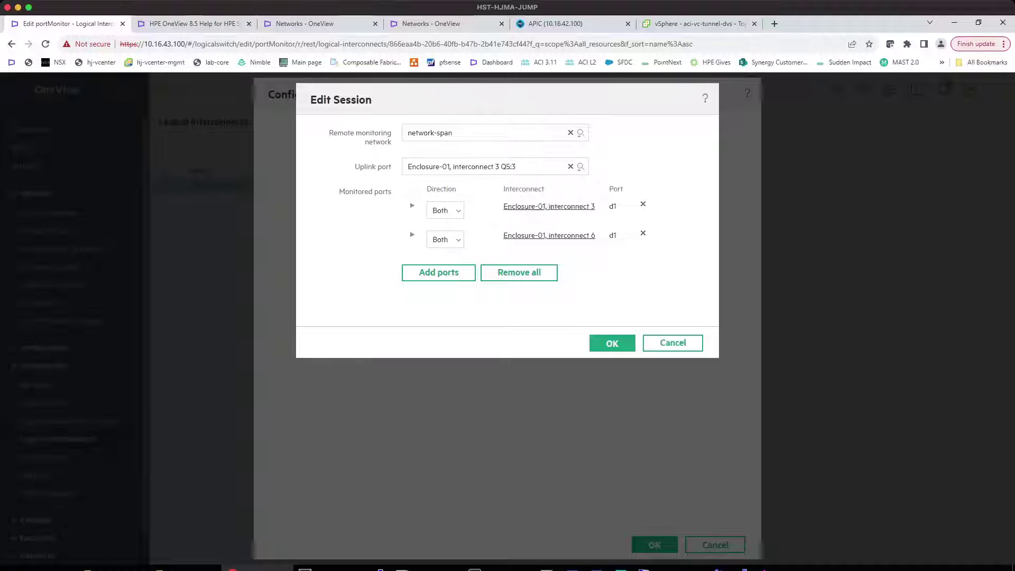
{"action": "left_click", "coordinate": [453, 133]}
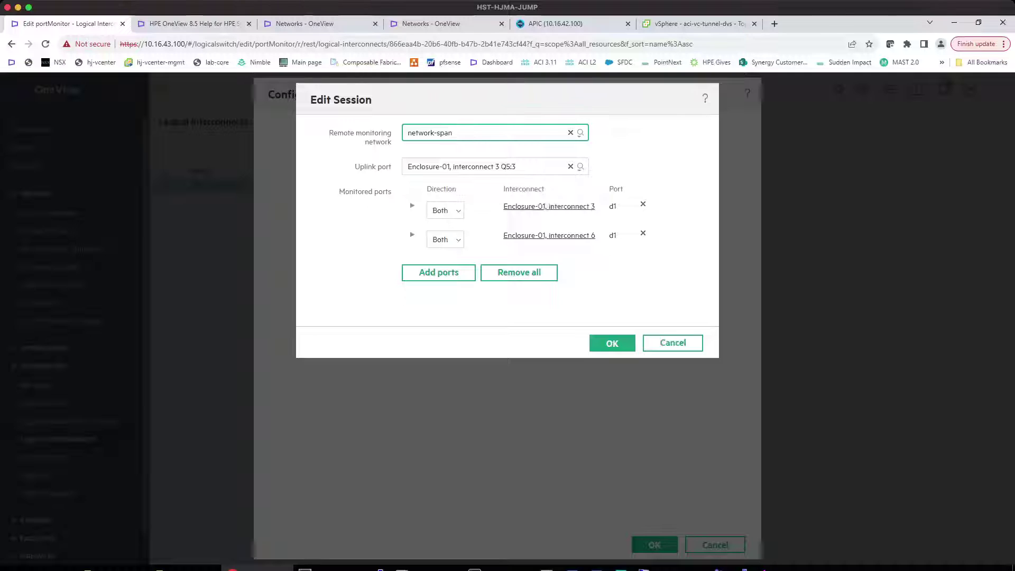
{"action": "key", "text": "ctrl+4"}
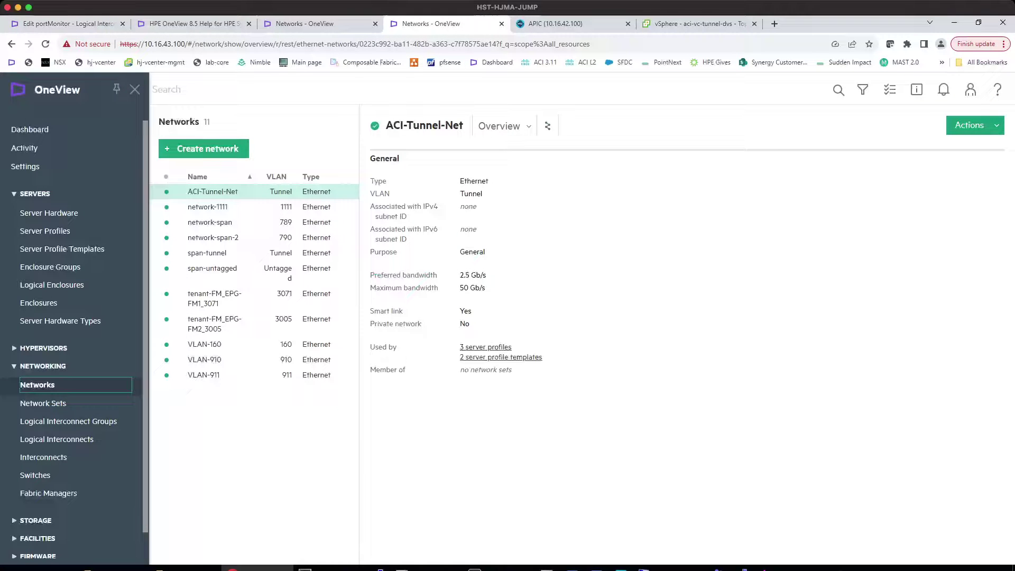
{"action": "key", "text": "ctrl+1"}
{"action": "key", "text": "ctrl+a"}
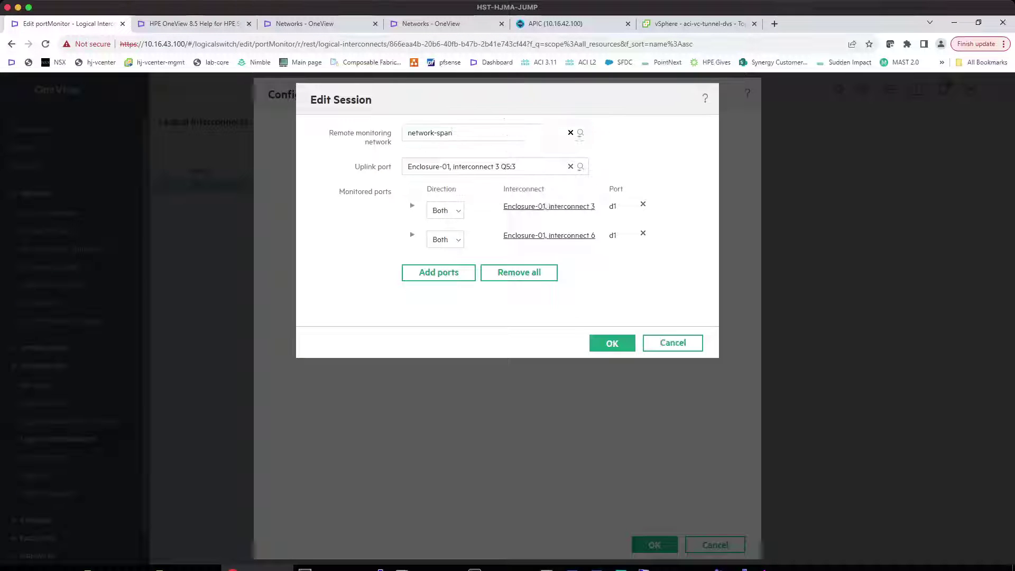
{"action": "key", "text": "BackSpace"}
{"action": "key", "text": "Down"}
{"action": "key", "text": "Return"}
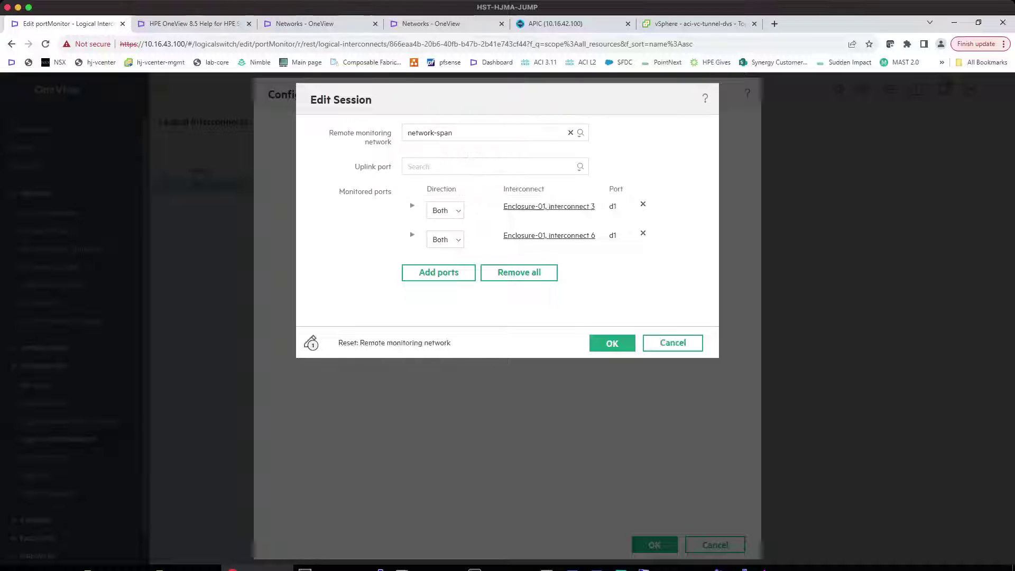
{"action": "left_click", "coordinate": [580, 167]}
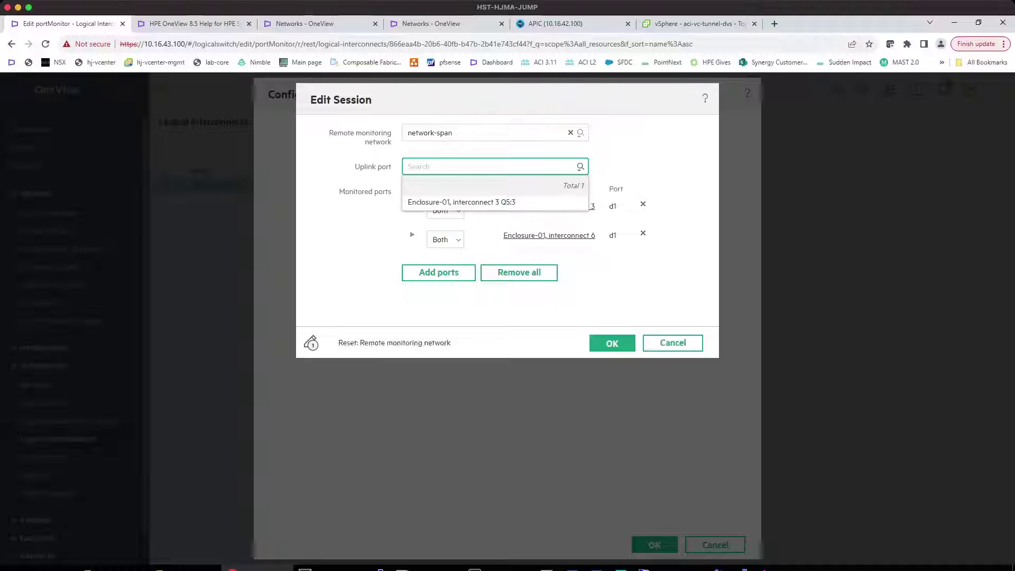
{"action": "key", "text": "Down"}
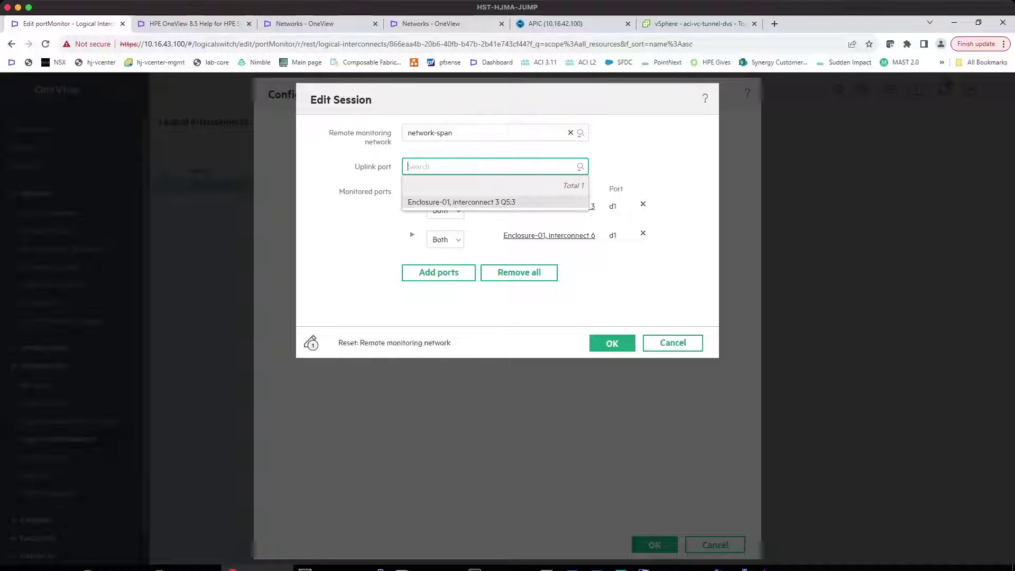
{"action": "key", "text": "Return"}
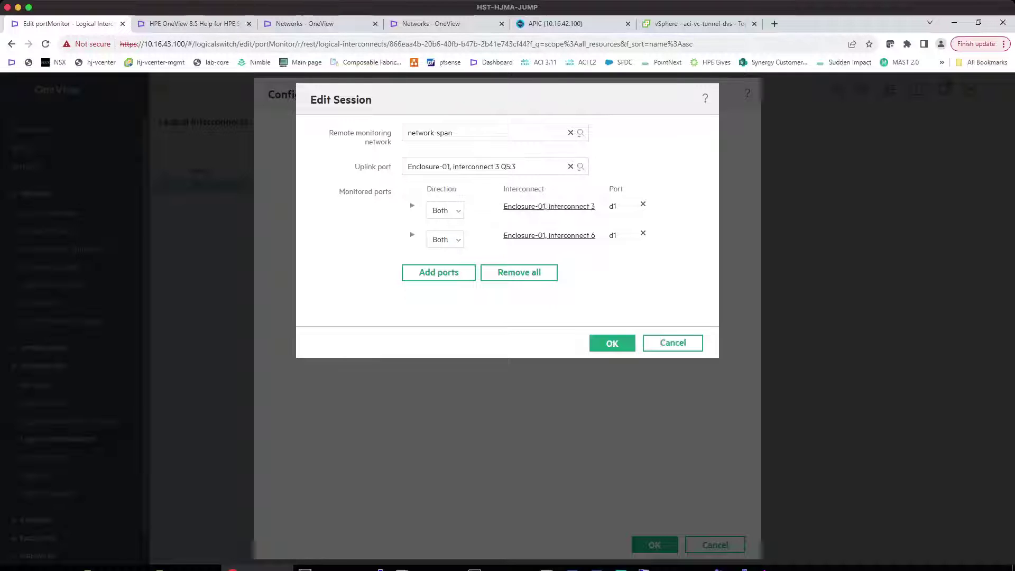
Step: In a separate OneView page, open the span uplink set of LE01-LIG-VC100 for editing and review its networks and uplink ports
{"action": "key", "text": "ctrl+4"}
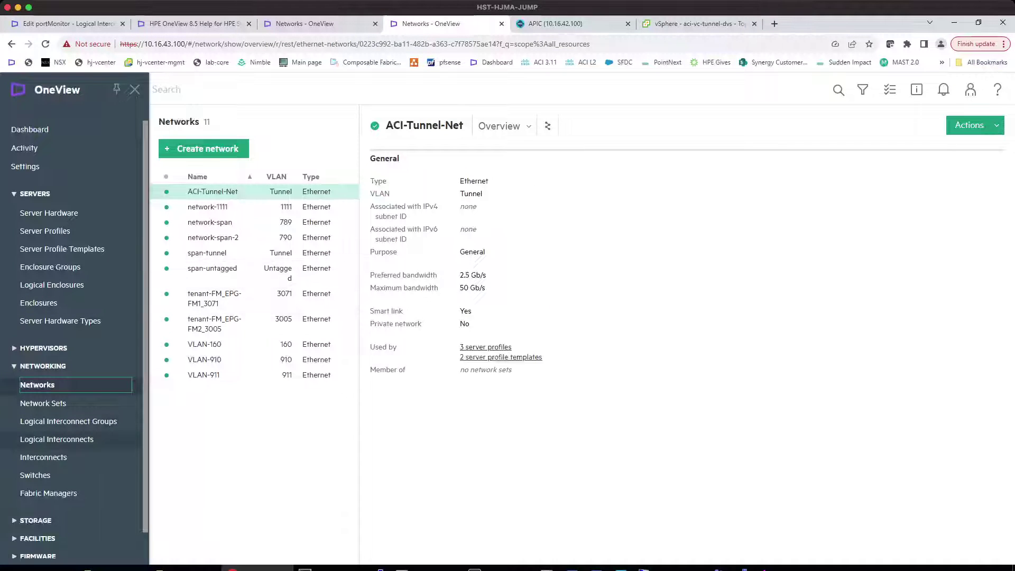
{"action": "left_click", "coordinate": [57, 440]}
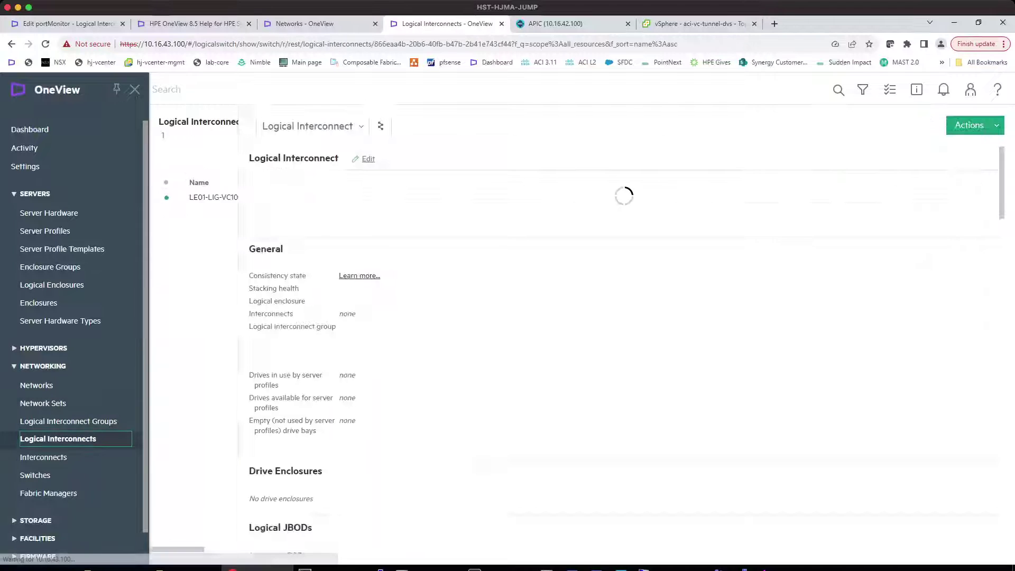
{"action": "left_click", "coordinate": [970, 125]}
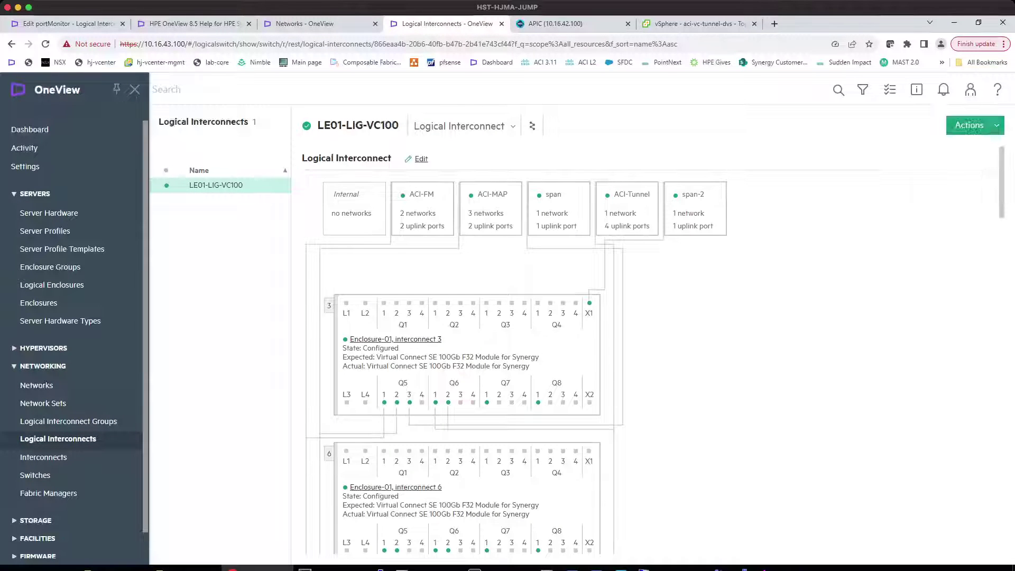
{"action": "left_click", "coordinate": [421, 159]}
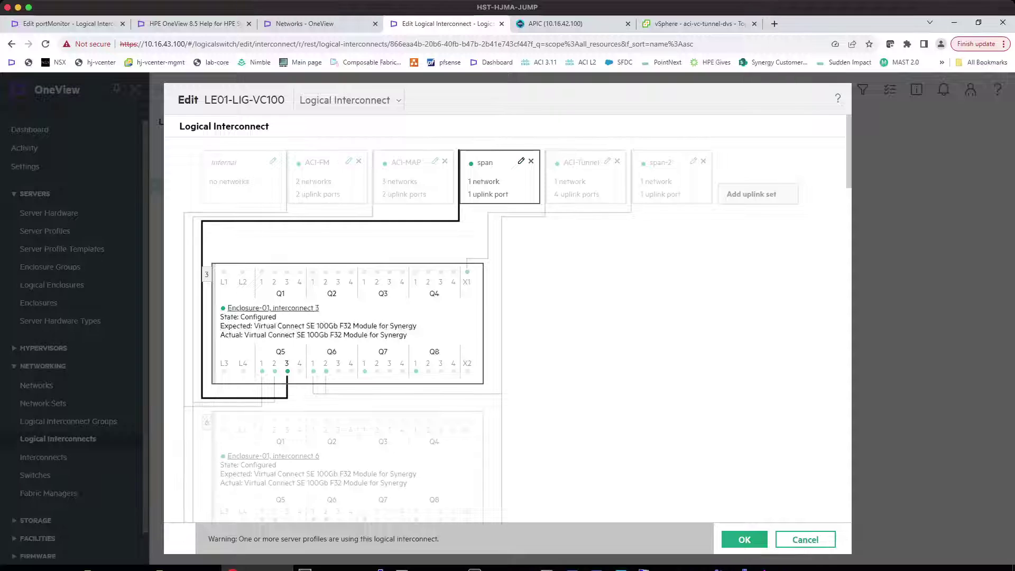
{"action": "left_click", "coordinate": [522, 161]}
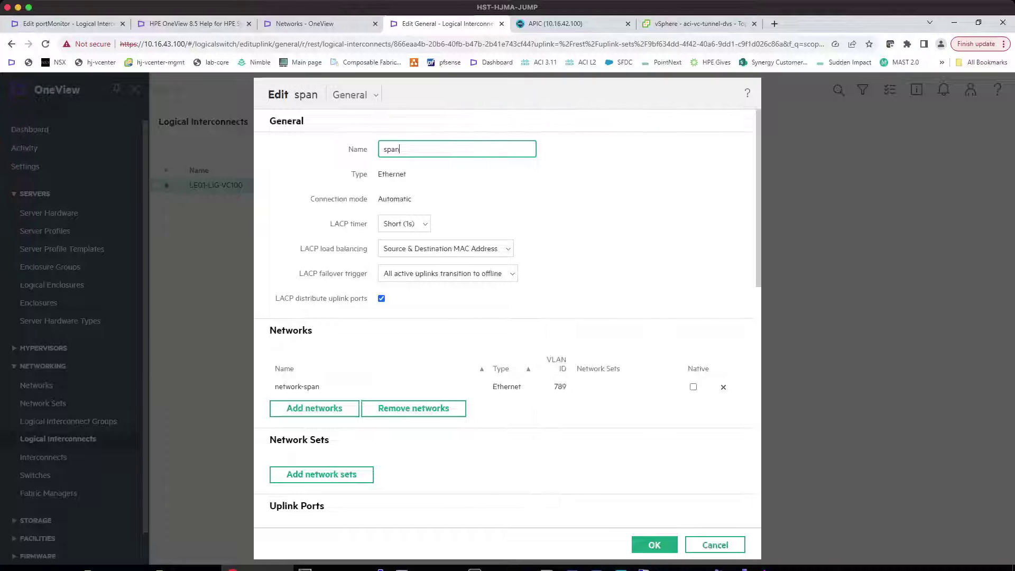
{"action": "scroll", "coordinate": [506, 317], "scroll_direction": "down", "scroll_amount": 5}
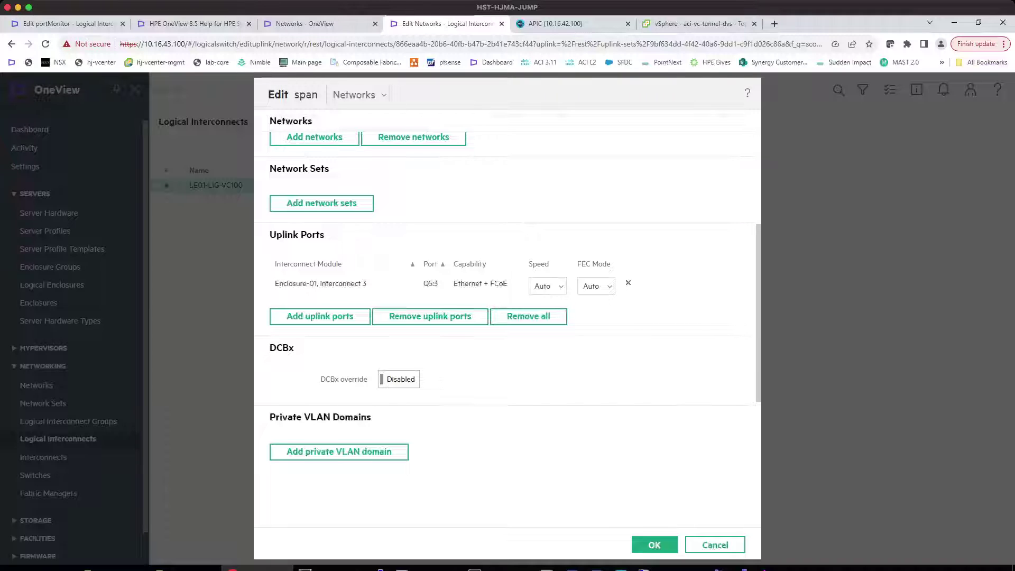
{"action": "key", "text": "Return"}
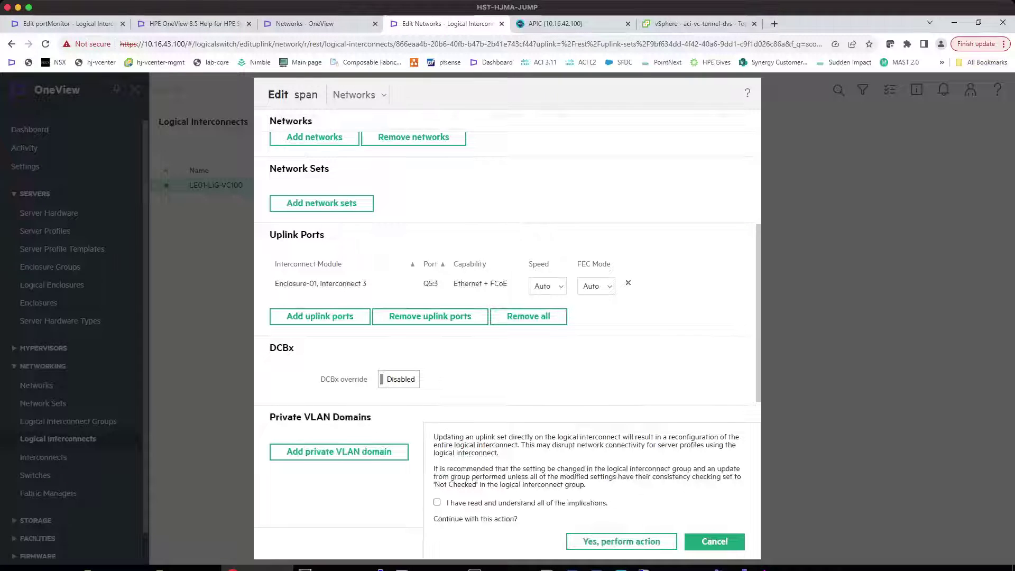
Step: Review the ports that can be added to the network-span monitoring session, without adding any, and close the session editor
{"action": "key", "text": "ctrl+1"}
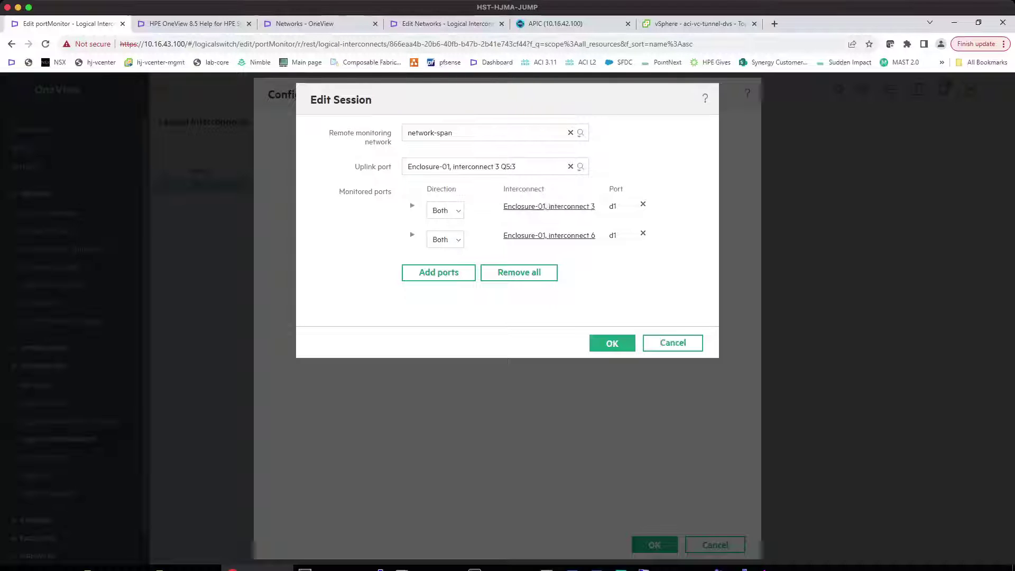
{"action": "left_click", "coordinate": [429, 272]}
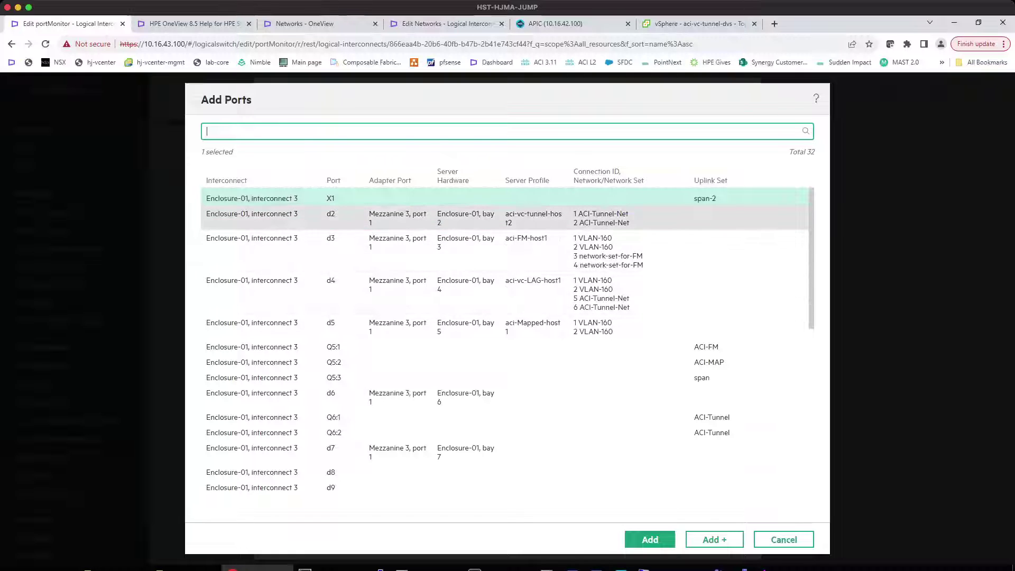
{"action": "left_click", "coordinate": [784, 540]}
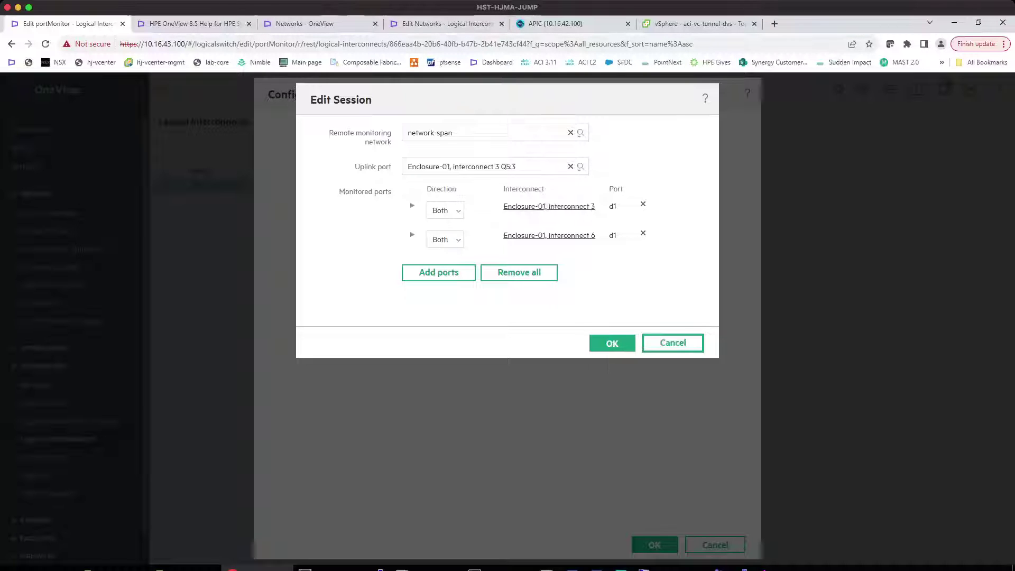
{"action": "left_click", "coordinate": [612, 344]}
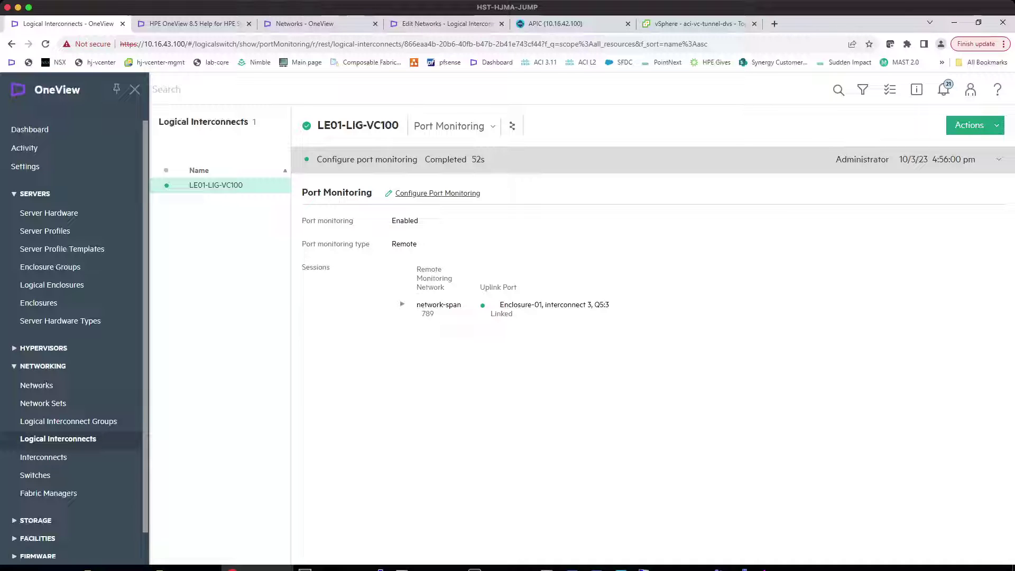
Step: Switch to APIC and inspect the destination IP and source IP/prefix of the to-dl360-wireshark SPAN destination group
{"action": "key", "text": "ctrl+5"}
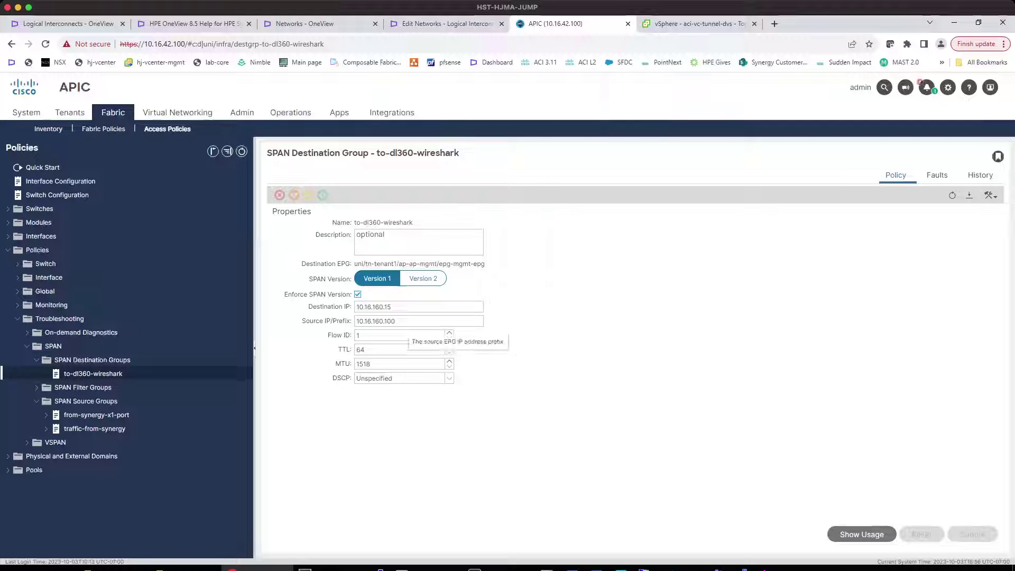
{"action": "left_click", "coordinate": [391, 307]}
{"action": "double_click", "coordinate": [392, 307]}
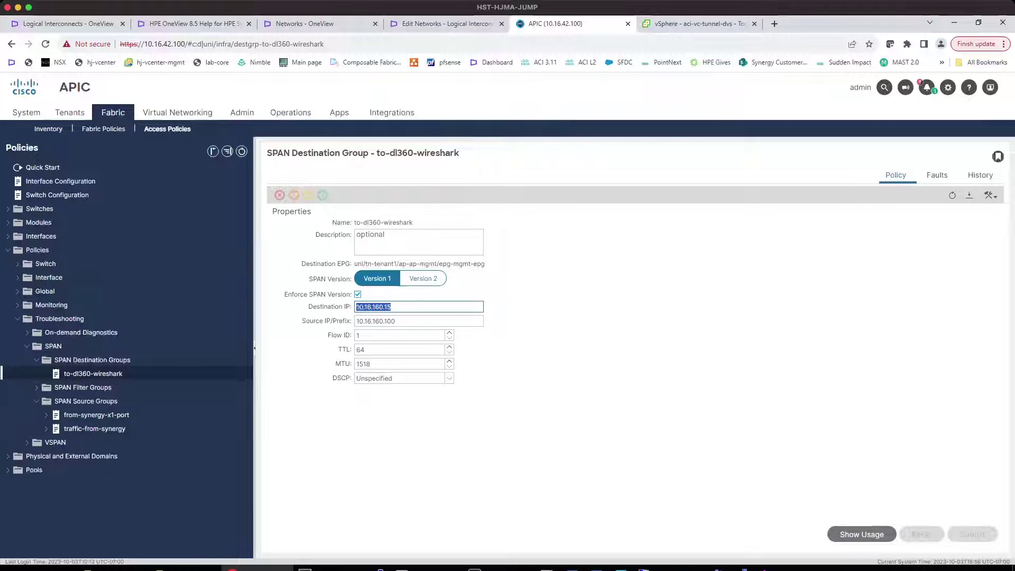
{"action": "left_click", "coordinate": [512, 316]}
{"action": "double_click", "coordinate": [390, 321]}
{"action": "key", "text": "ctrl+a"}
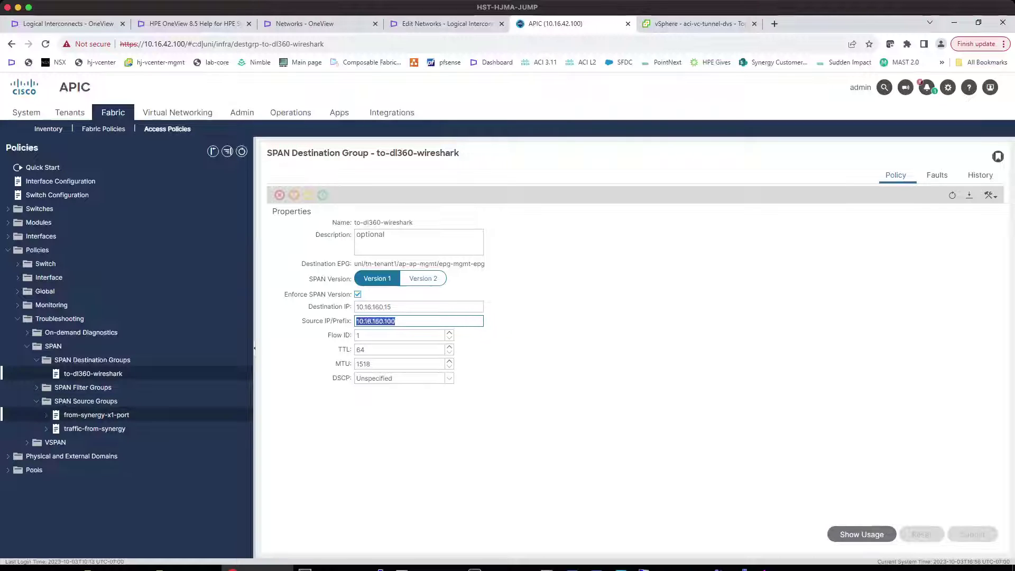
Step: Compare the from-synergy-x1-port SPAN source group with OneView's port monitoring session, and recheck the destination IP of to-dl360-wireshark
{"action": "left_click", "coordinate": [96, 415]}
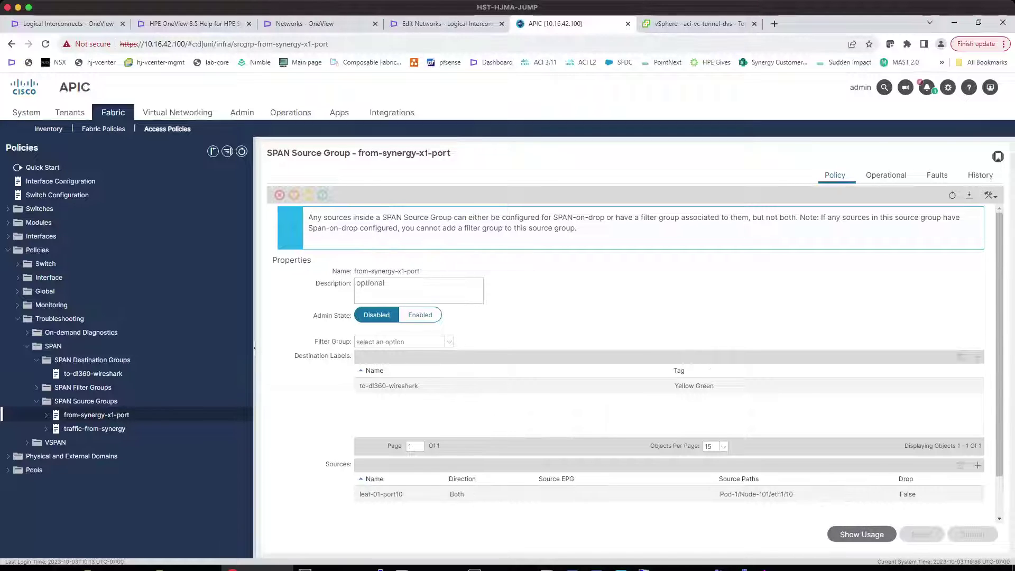
{"action": "key", "text": "super+1"}
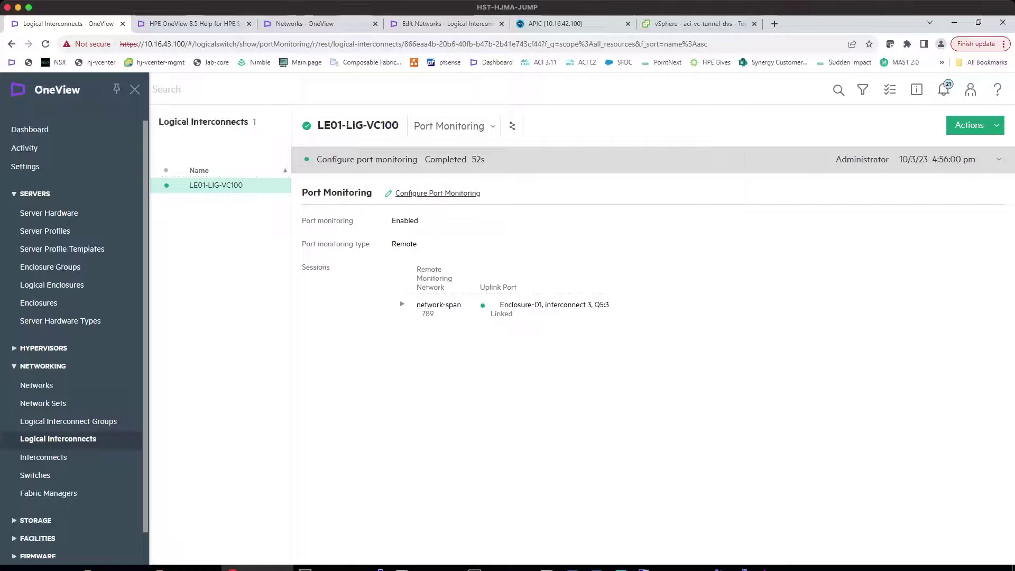
{"action": "key", "text": "super+5"}
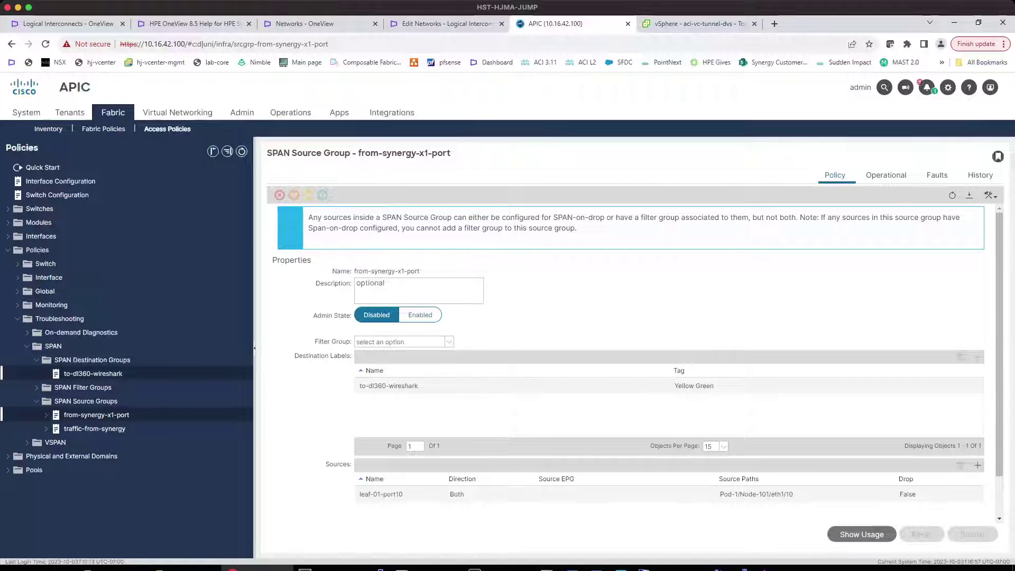
{"action": "left_click", "coordinate": [93, 374]}
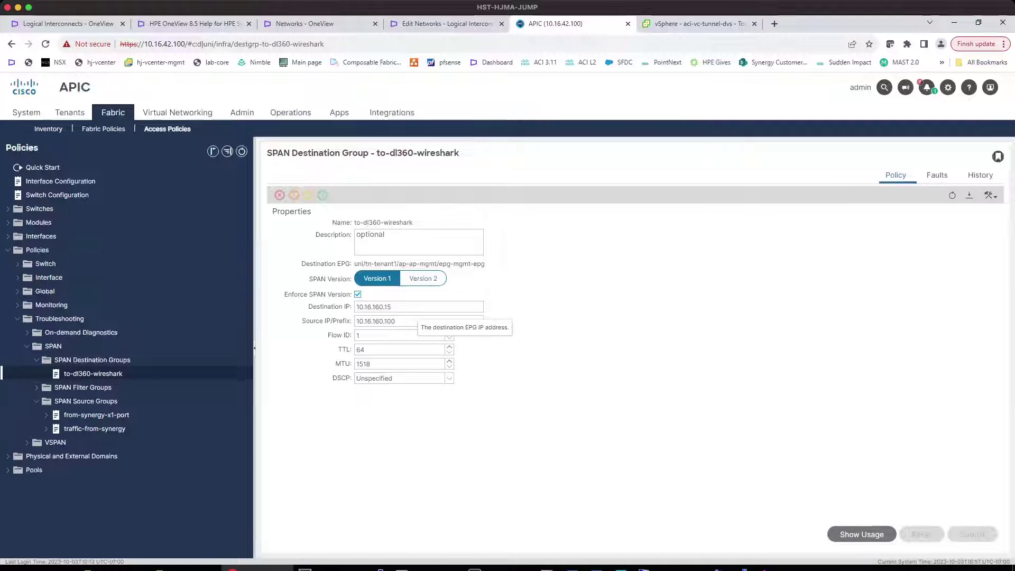
{"action": "left_click", "coordinate": [410, 308]}
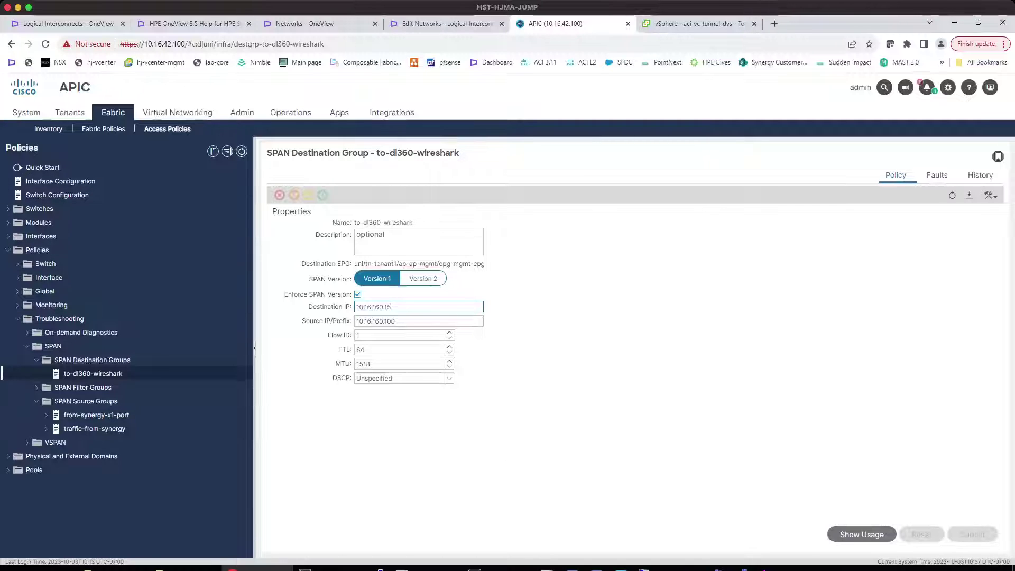
Step: Switch through the vSphere topology of aci-vc-tunnel-dvs to the epg1-vm1-ip11 terminal session
{"action": "mouse_move", "coordinate": [330, 569]}
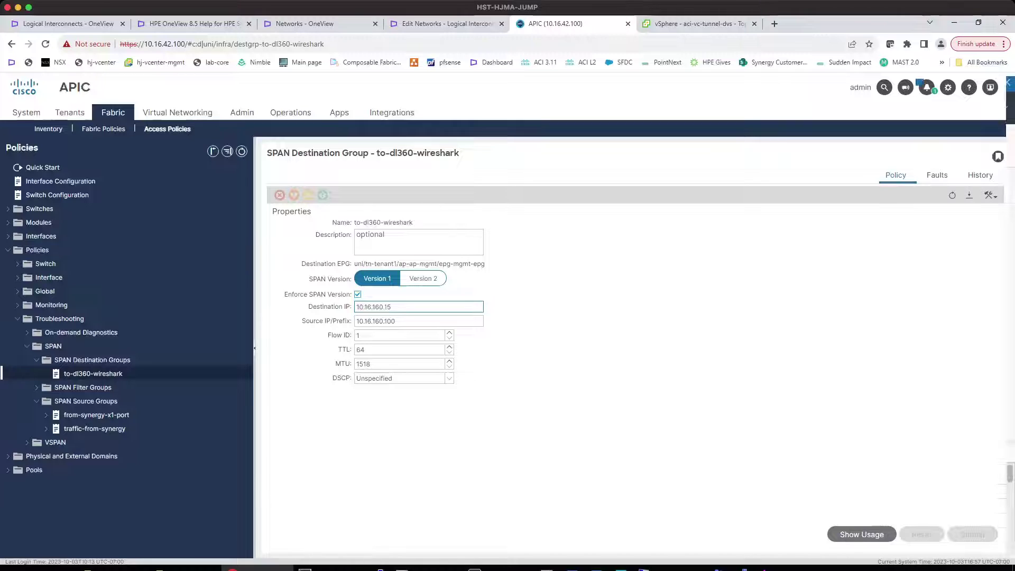
{"action": "key", "text": "ctrl+Tab"}
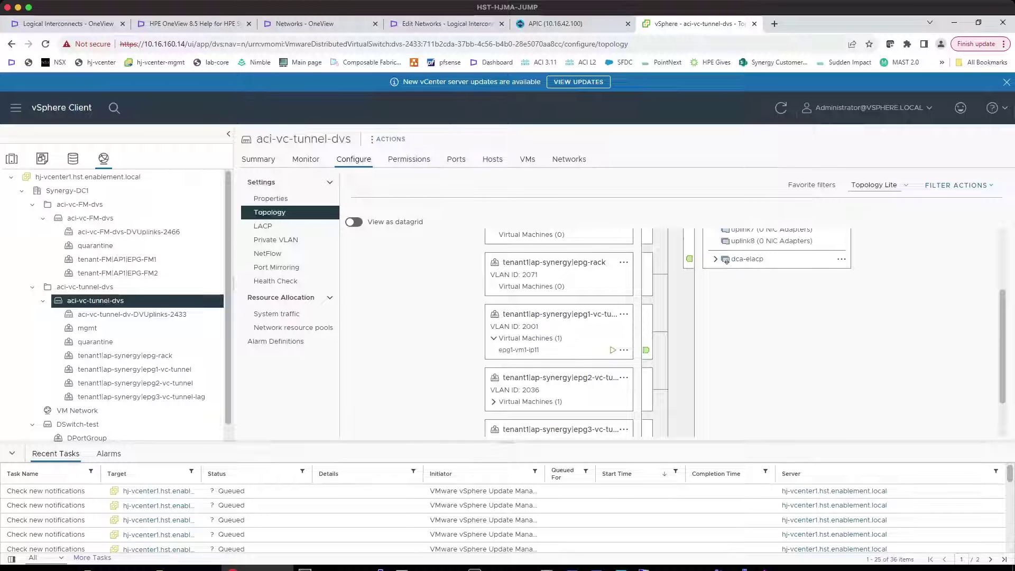
{"action": "key", "text": "alt+Tab"}
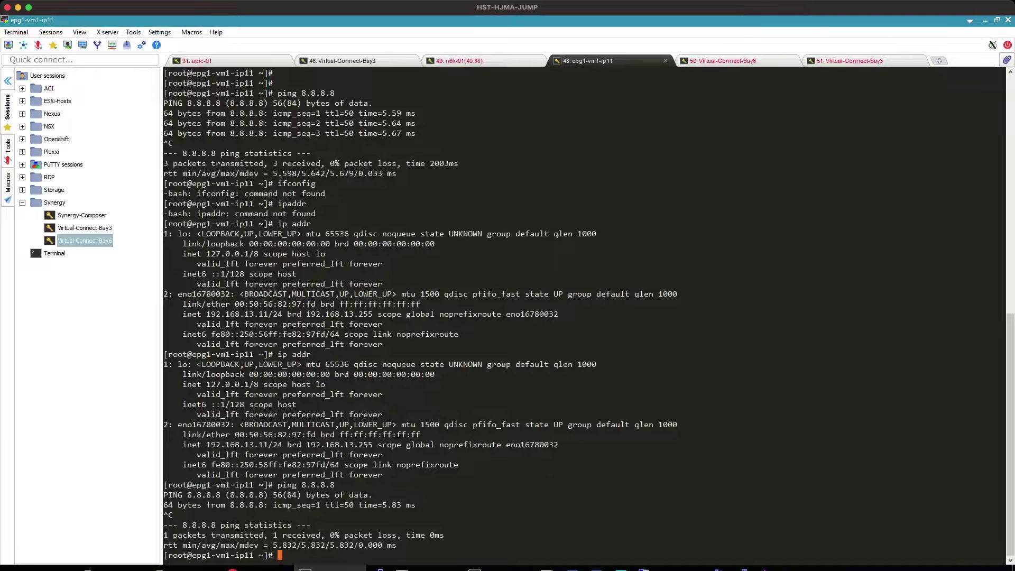
Step: Recall the ping 8.8.8.8 command without running it, and start a new capture in Wireshark without saving the old packets
{"action": "key", "text": "Return"}
{"action": "key", "text": "Up"}
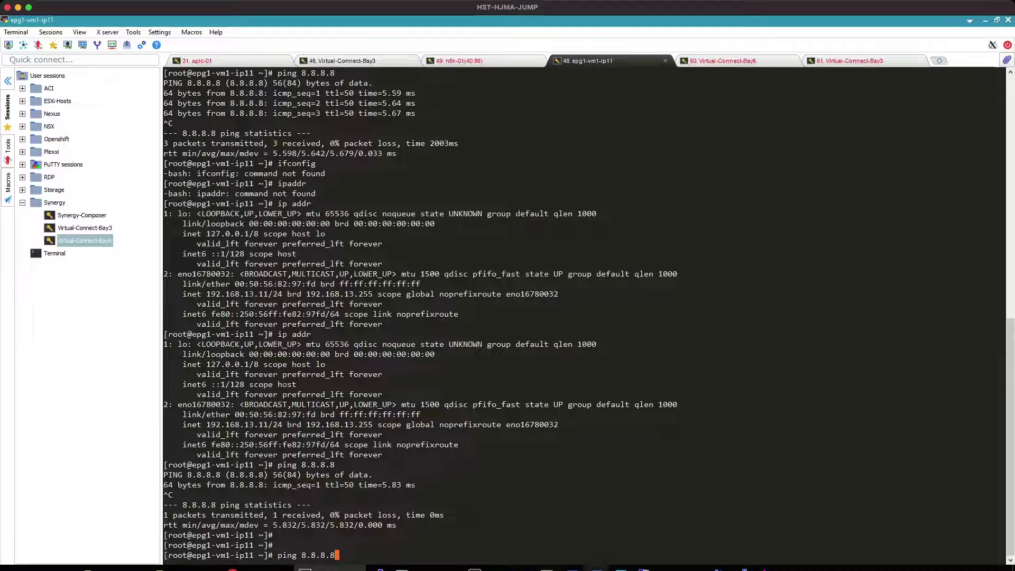
{"action": "left_click", "coordinate": [669, 569]}
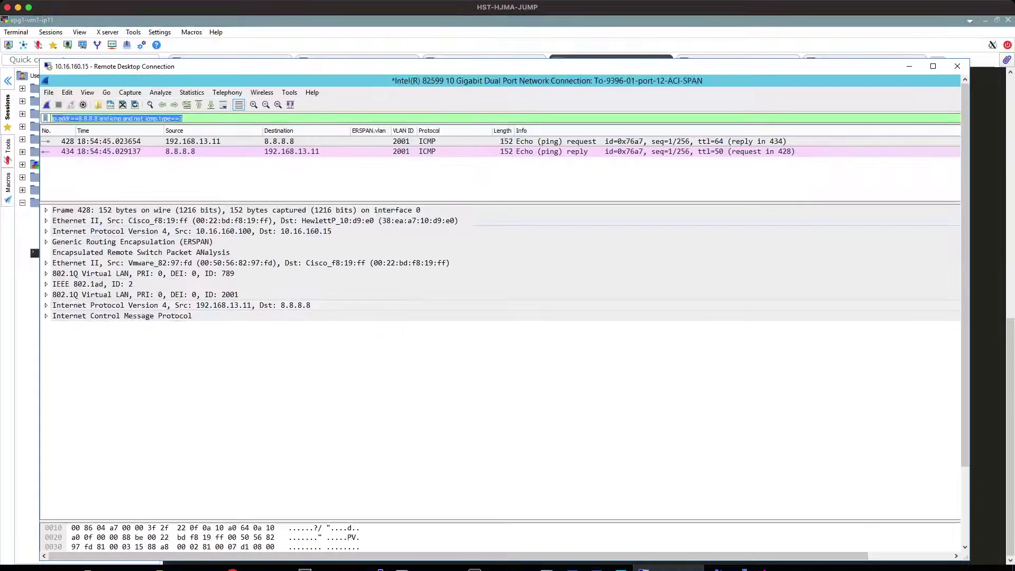
{"action": "left_click", "coordinate": [47, 105]}
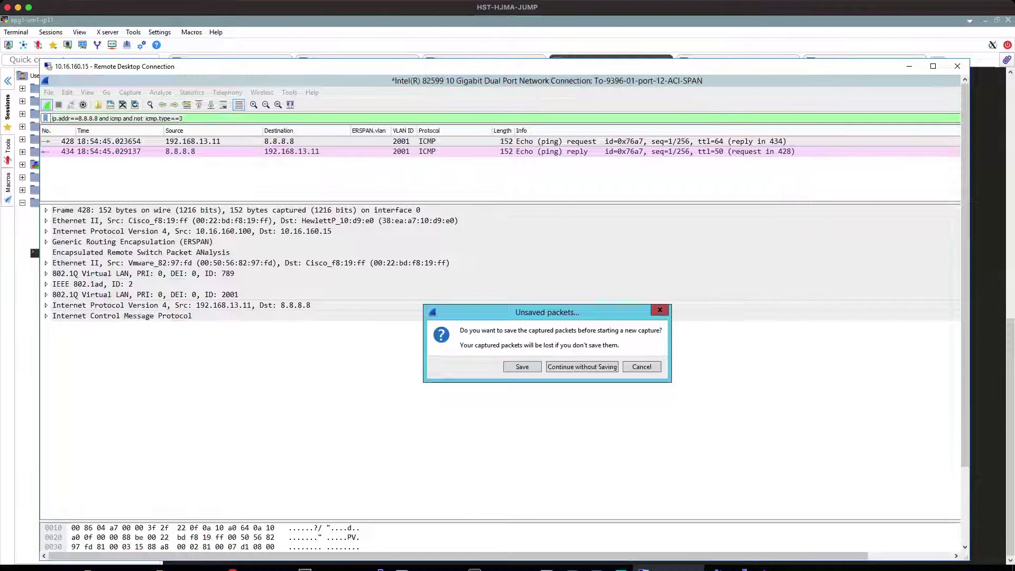
{"action": "key", "text": "Return"}
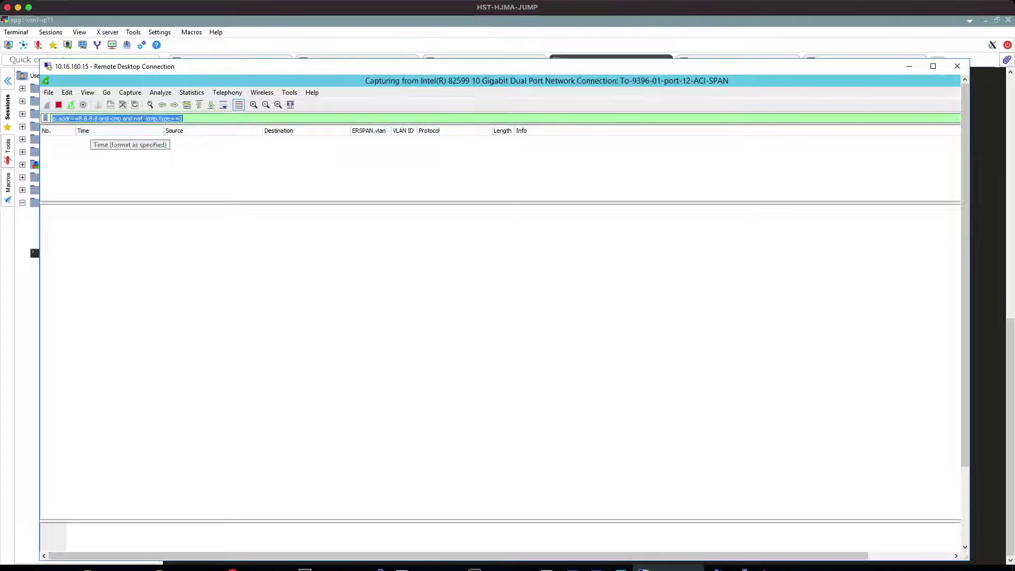
Step: Switch to the epg1-vm1-ip11 terminal, run ping 8.8.8.8 for a few replies, stop it and return to Wireshark
{"action": "key", "text": "alt+Tab"}
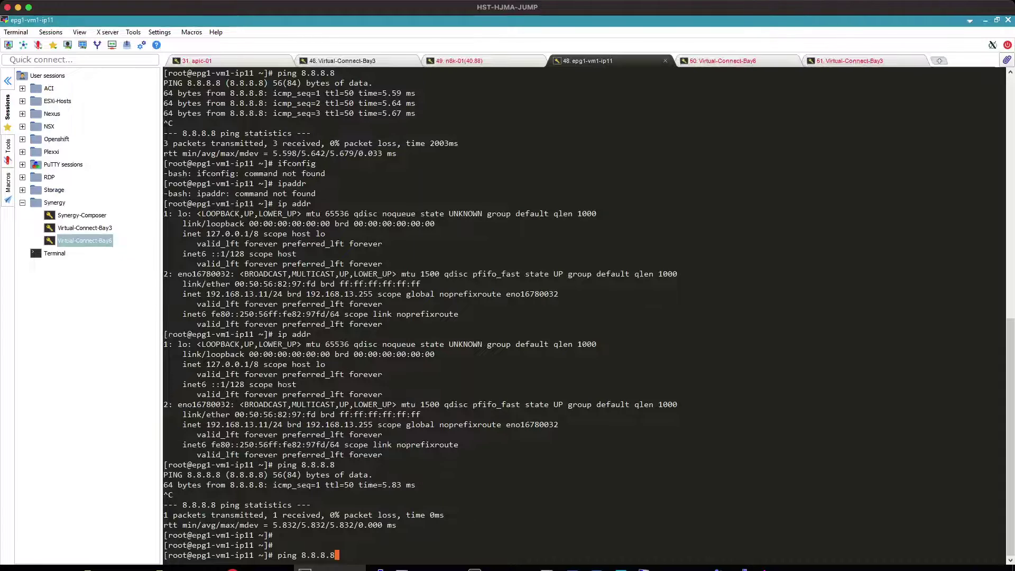
{"action": "key", "text": "Return"}
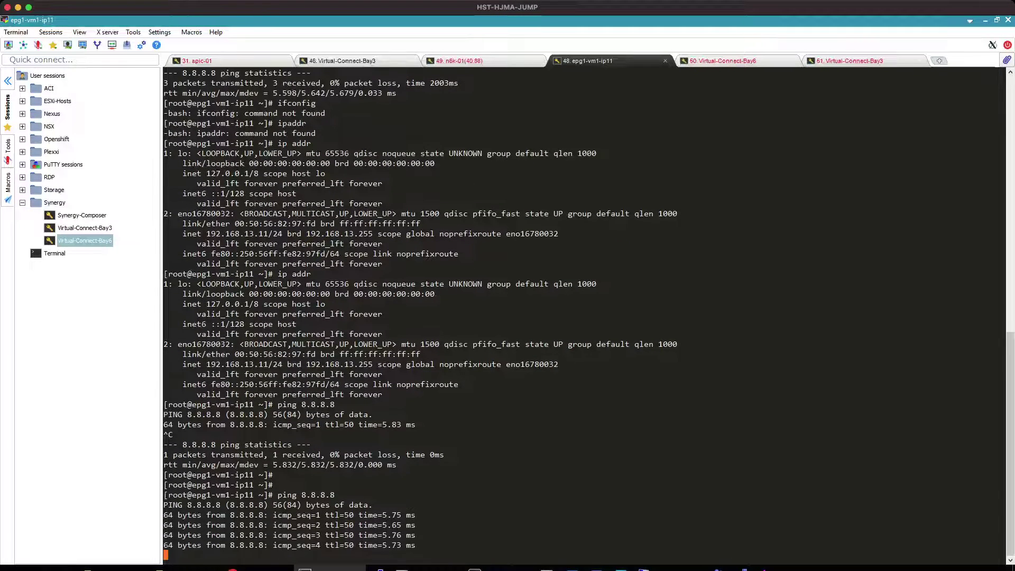
{"action": "key", "text": "ctrl+c"}
{"action": "key", "text": "alt+Tab"}
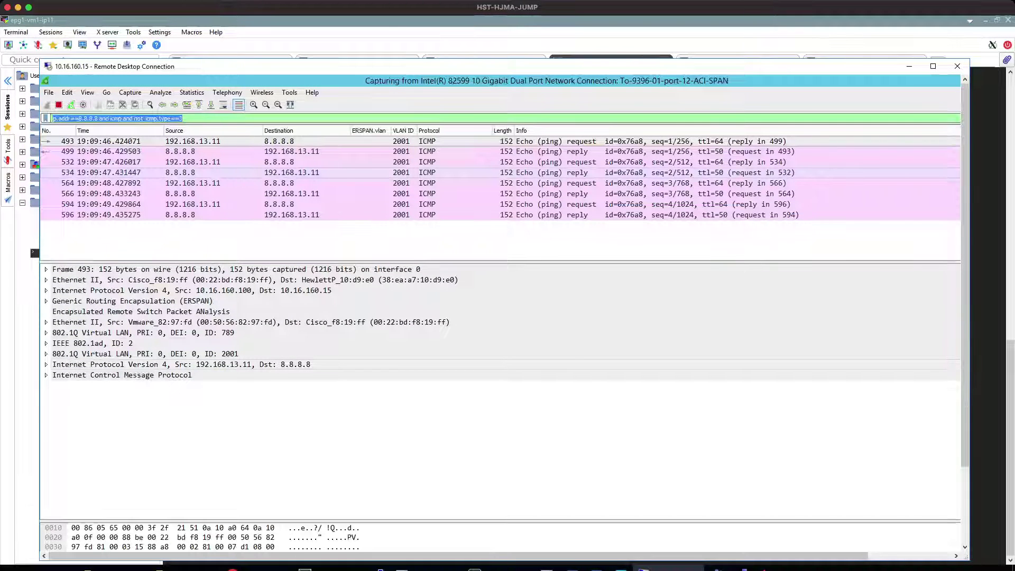
Step: Compare the captured packet's 802.1Q tags with the port group VLAN in the vSphere topology and the network-span VLAN in OneView
{"action": "left_click_drag", "start_coordinate": [508, 262], "coordinate": [508, 235]}
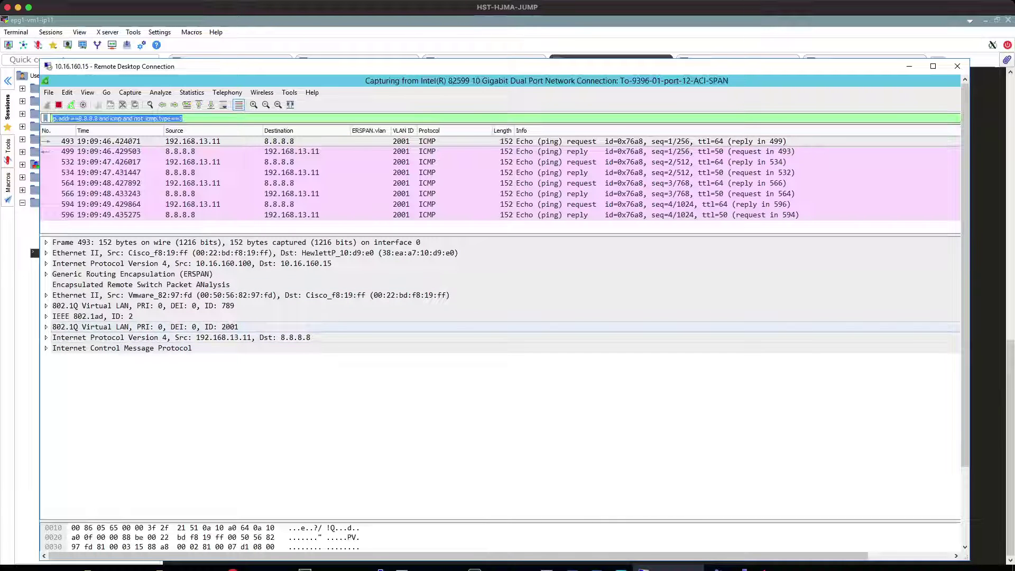
{"action": "left_click", "coordinate": [145, 327]}
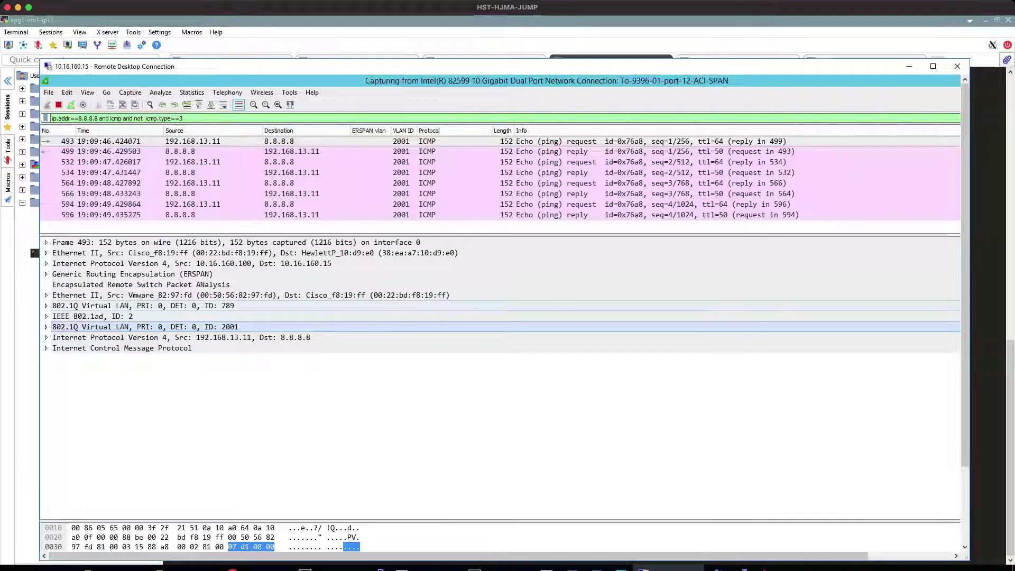
{"action": "mouse_move", "coordinate": [257, 569]}
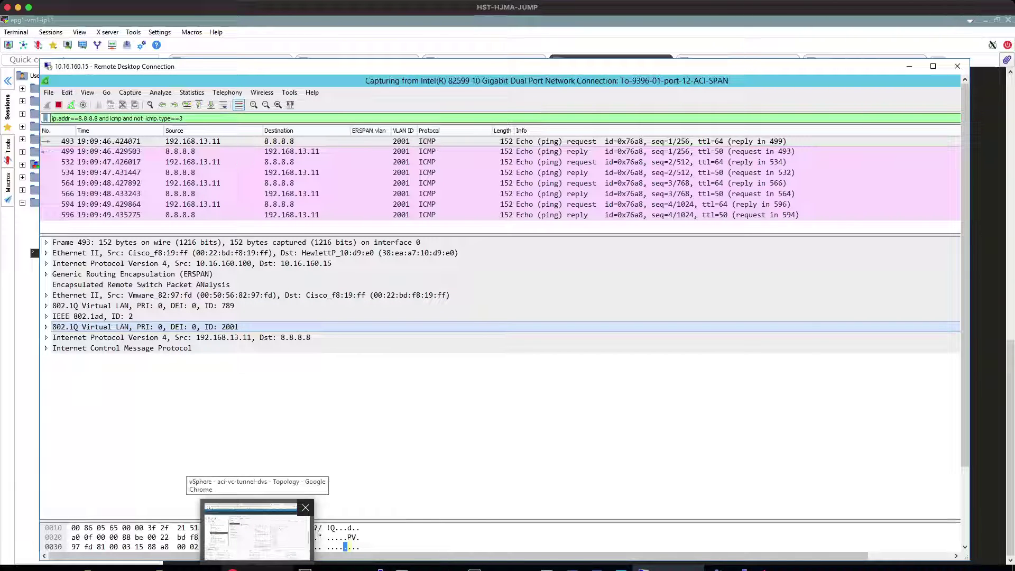
{"action": "left_click", "coordinate": [257, 532]}
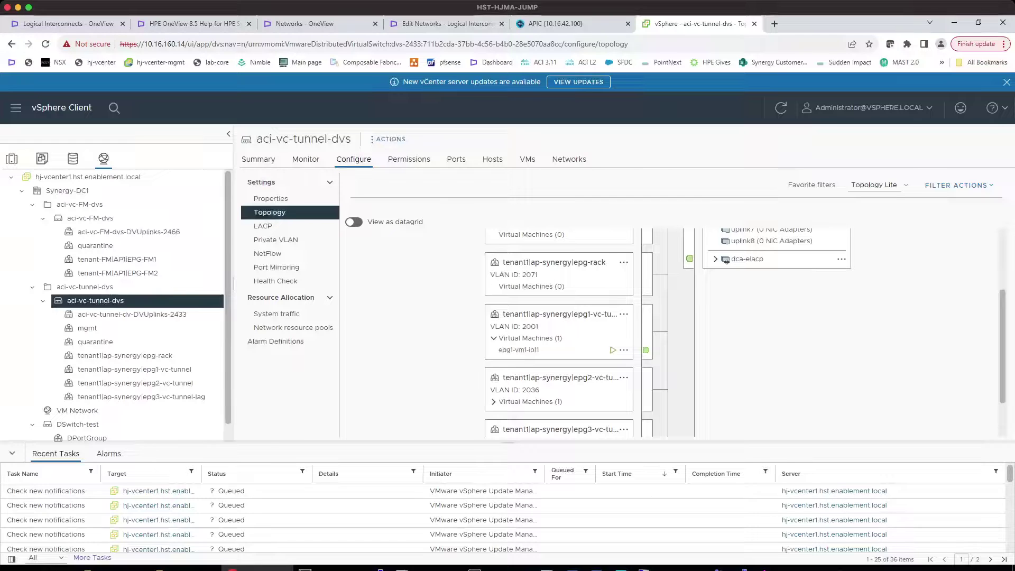
{"action": "key", "text": "ctrl+1"}
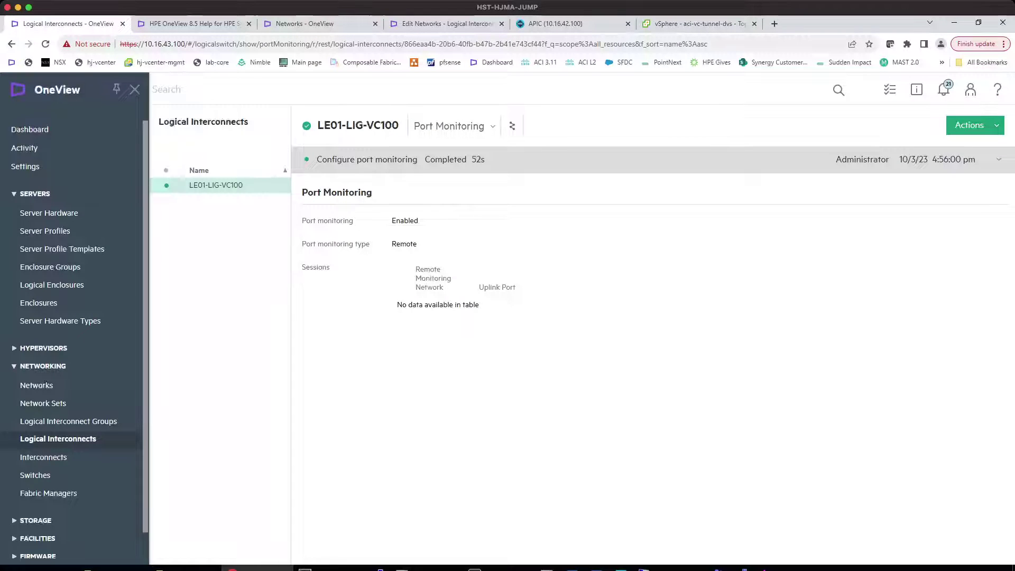
{"action": "key", "text": "ctrl+3"}
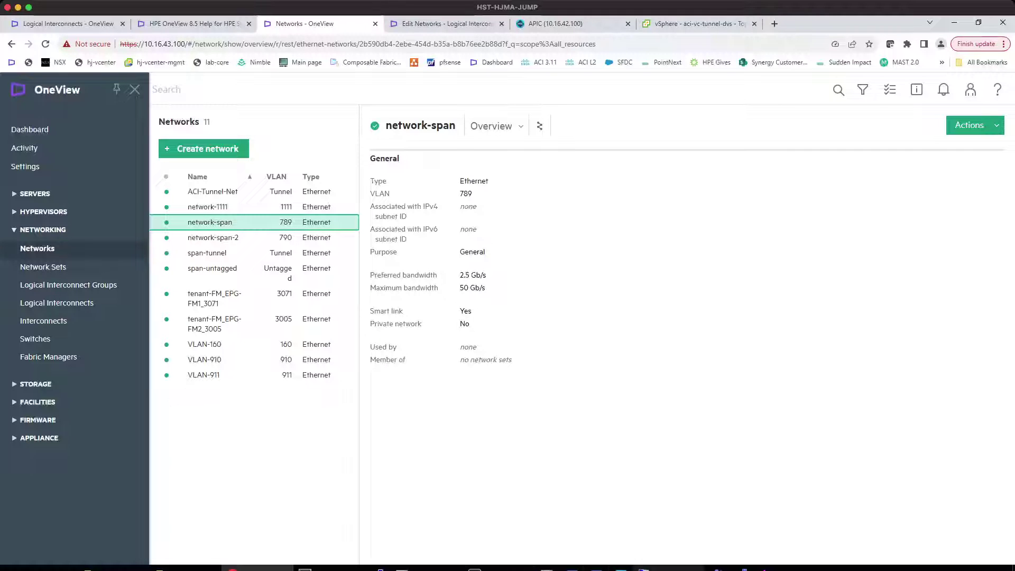
{"action": "key", "text": "alt+Tab"}
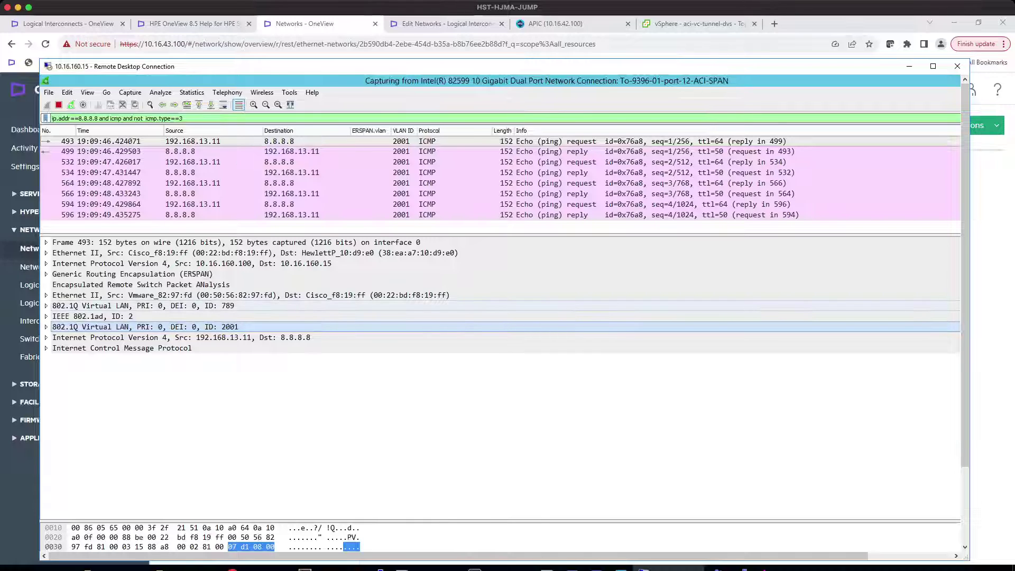
Step: Inspect both 802.1Q Virtual LAN headers of the first echo request and expand its Generic Routing Encapsulation (ERSPAN) header
{"action": "left_click", "coordinate": [145, 306]}
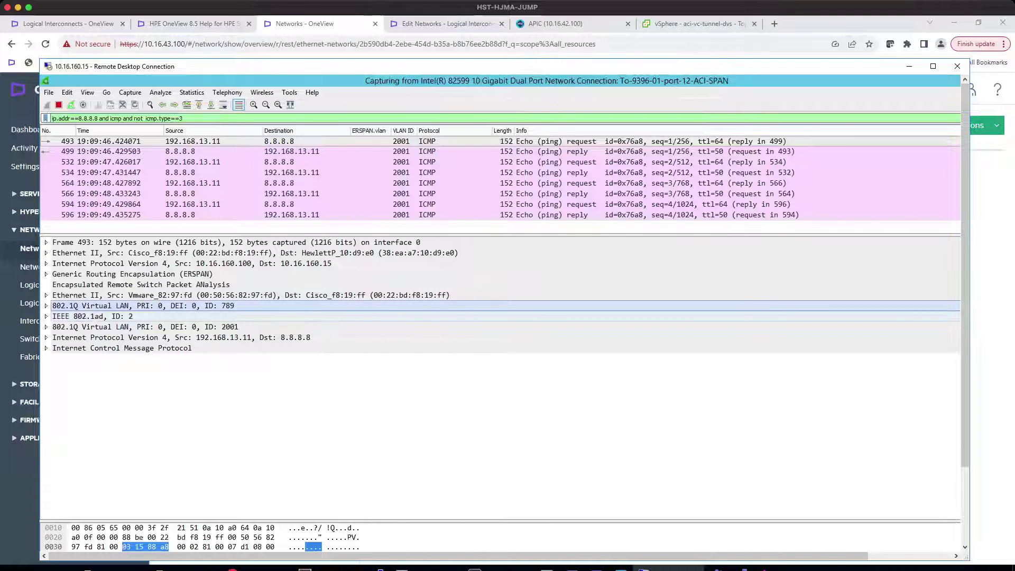
{"action": "left_click", "coordinate": [159, 327]}
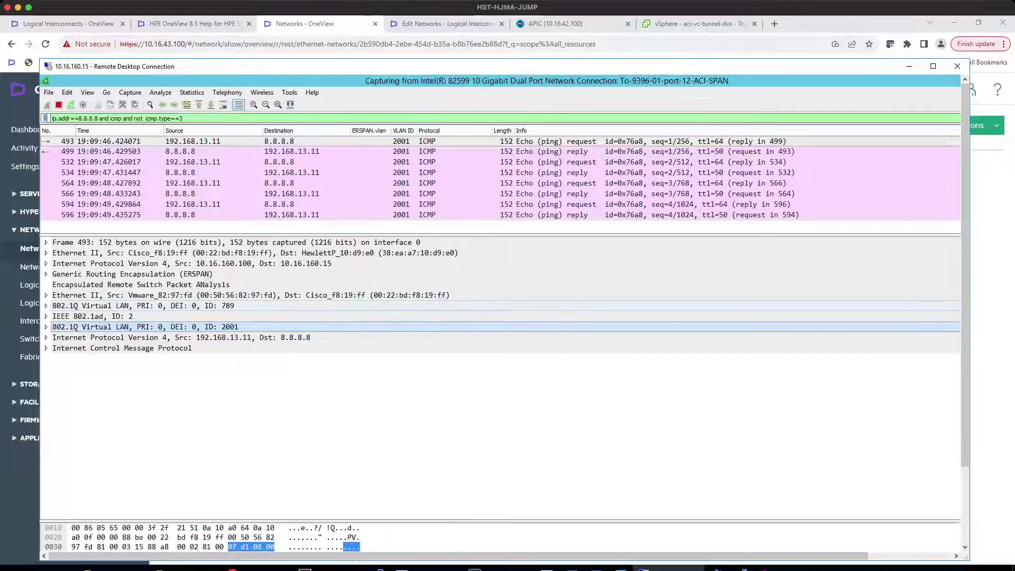
{"action": "left_click", "coordinate": [228, 306]}
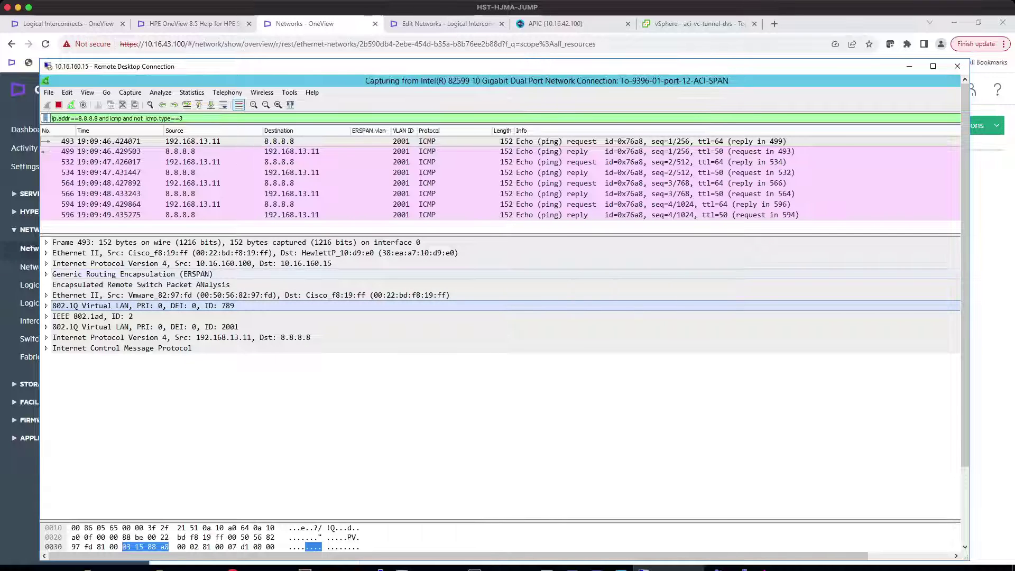
{"action": "left_click", "coordinate": [46, 274]}
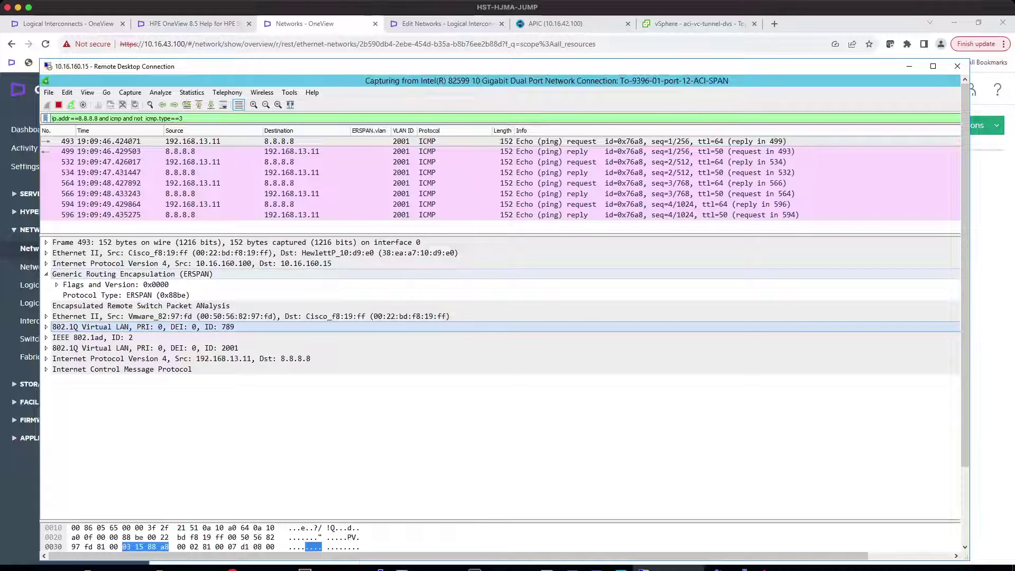
{"action": "left_click", "coordinate": [427, 152]}
{"action": "left_click", "coordinate": [427, 141]}
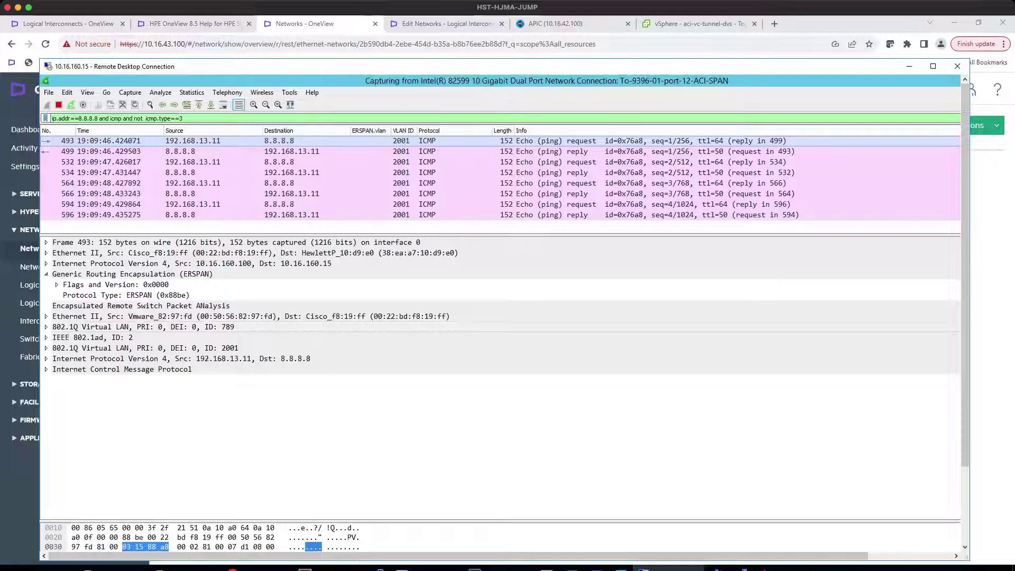
Step: Open Wireshark's preferences and expand the list of protocols
{"action": "left_click", "coordinate": [48, 93]}
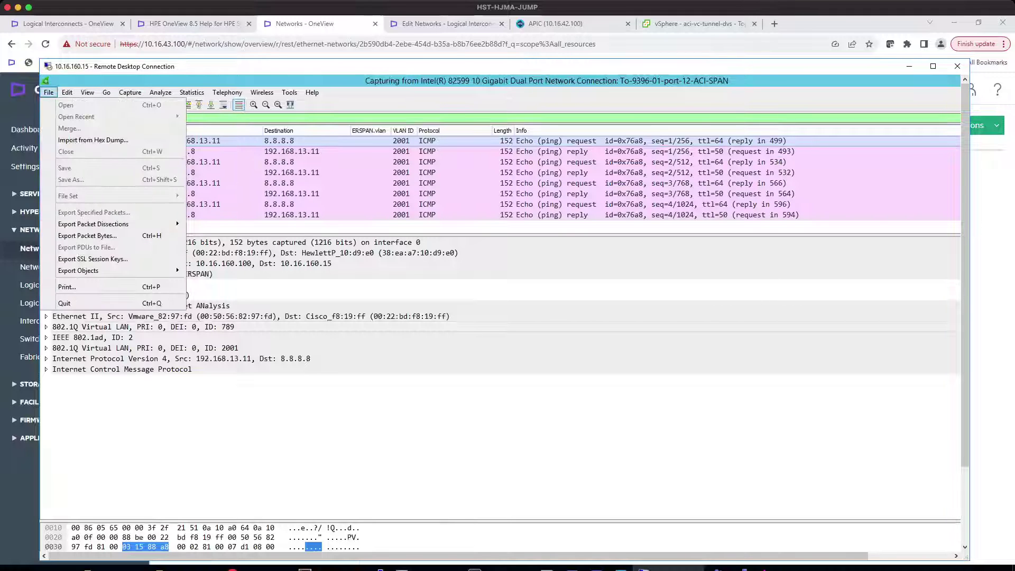
{"action": "left_click", "coordinate": [48, 93]}
{"action": "left_click", "coordinate": [67, 93]}
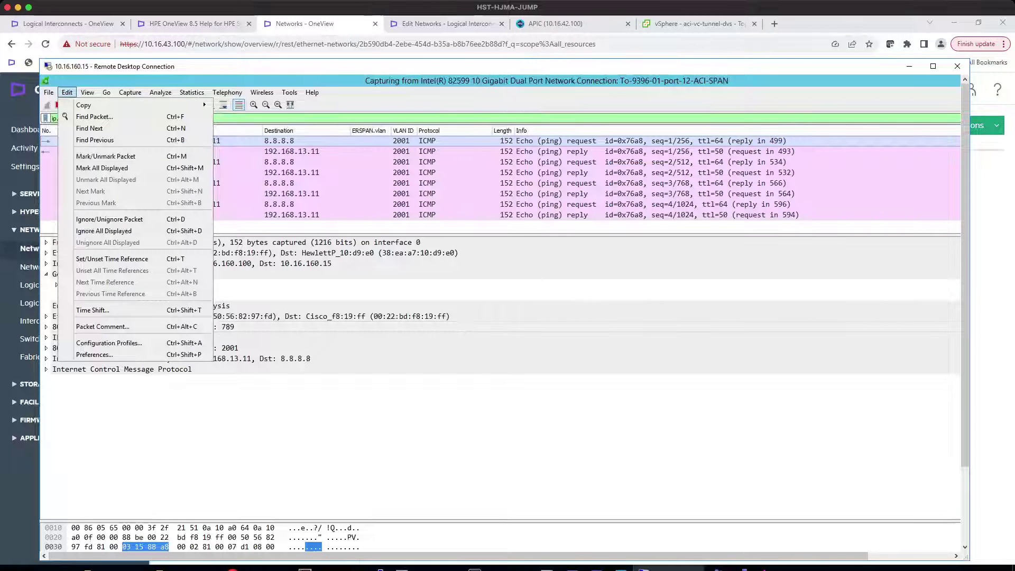
{"action": "mouse_move", "coordinate": [49, 93]}
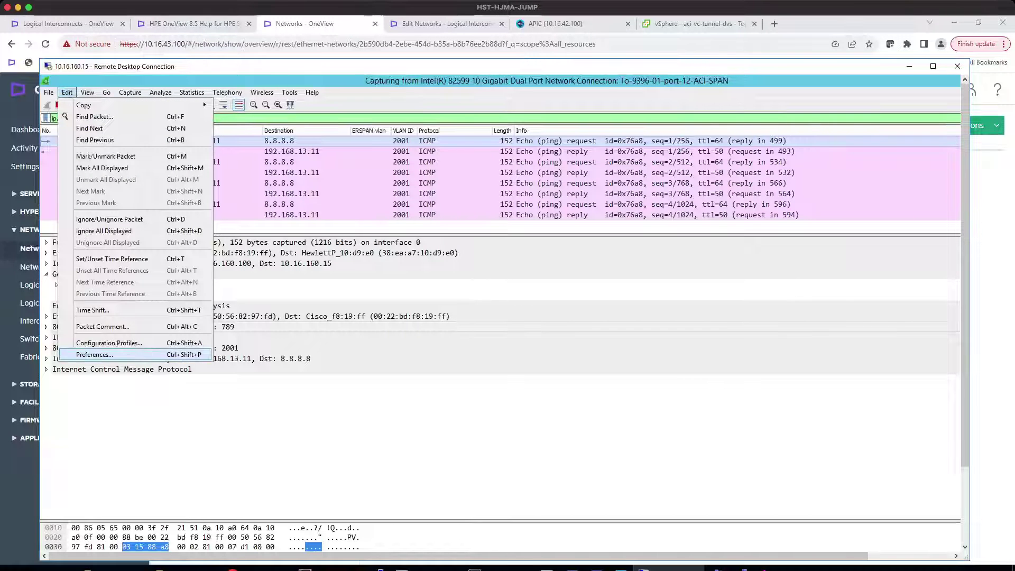
{"action": "left_click", "coordinate": [94, 355]}
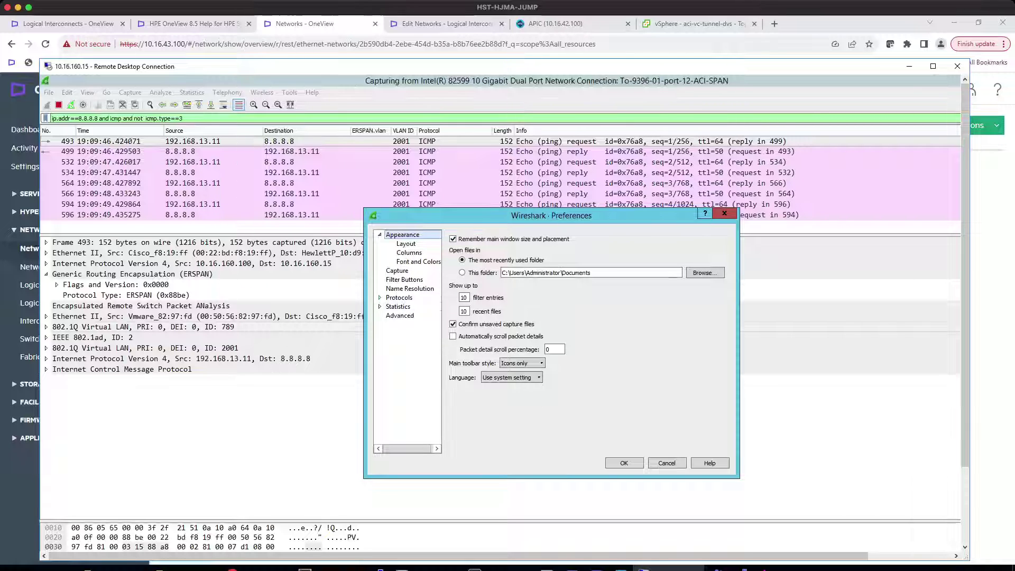
{"action": "left_click", "coordinate": [380, 297]}
{"action": "left_click", "coordinate": [399, 298]}
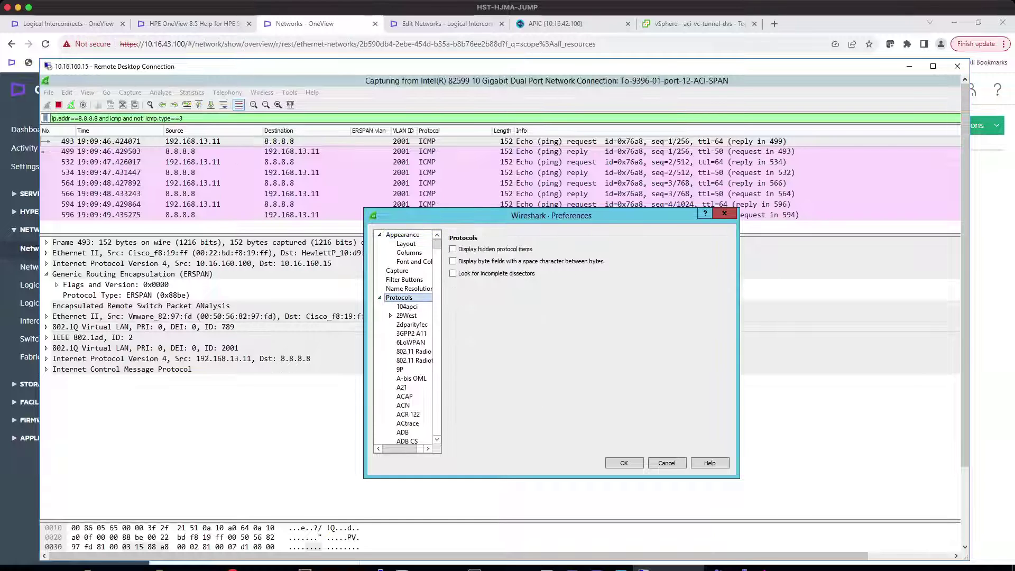
Step: Check the "FORCE to decode fake ERSPAN frame" option in the ERSPAN protocol preferences, and close the preferences without changes
{"action": "type", "text": "e"}
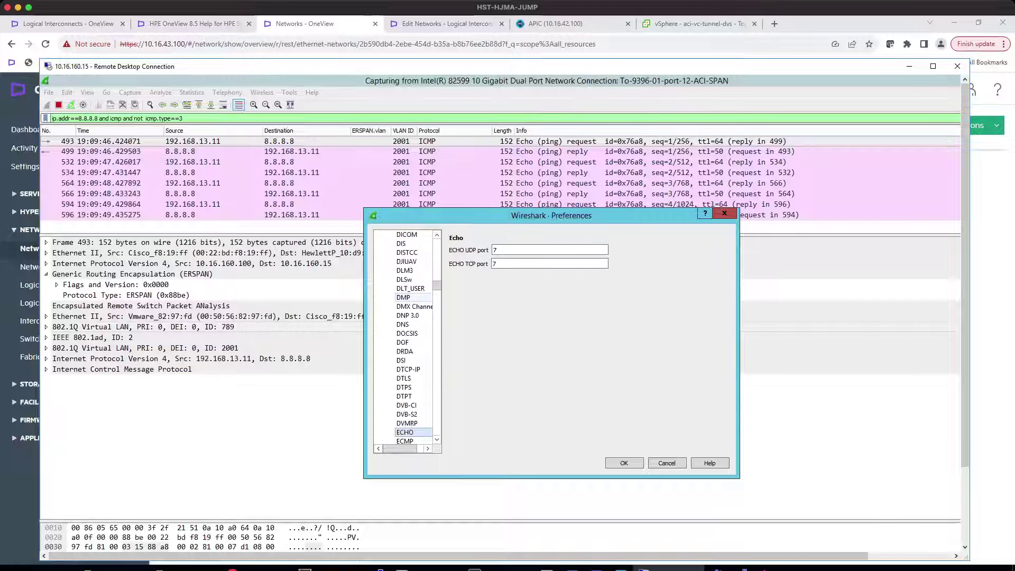
{"action": "left_click", "coordinate": [437, 439]}
{"action": "left_click", "coordinate": [437, 439]}
{"action": "left_click", "coordinate": [436, 439]}
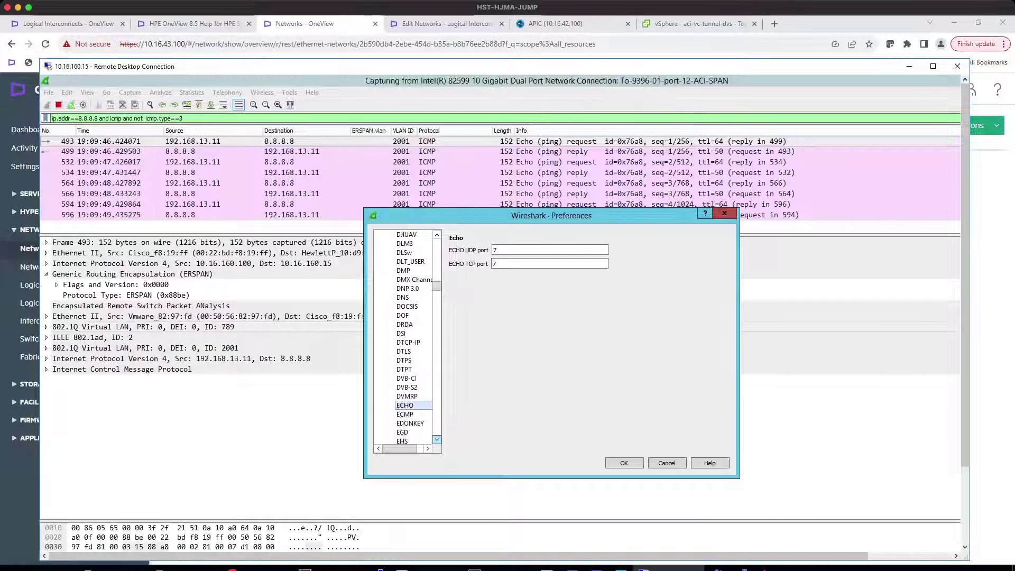
{"action": "left_click", "coordinate": [437, 439]}
{"action": "left_click", "coordinate": [437, 440]}
{"action": "left_click", "coordinate": [437, 440]}
{"action": "left_click", "coordinate": [437, 439]}
{"action": "left_click", "coordinate": [436, 439]}
{"action": "left_click", "coordinate": [437, 439]}
{"action": "left_click", "coordinate": [437, 439]}
{"action": "left_click", "coordinate": [436, 439]}
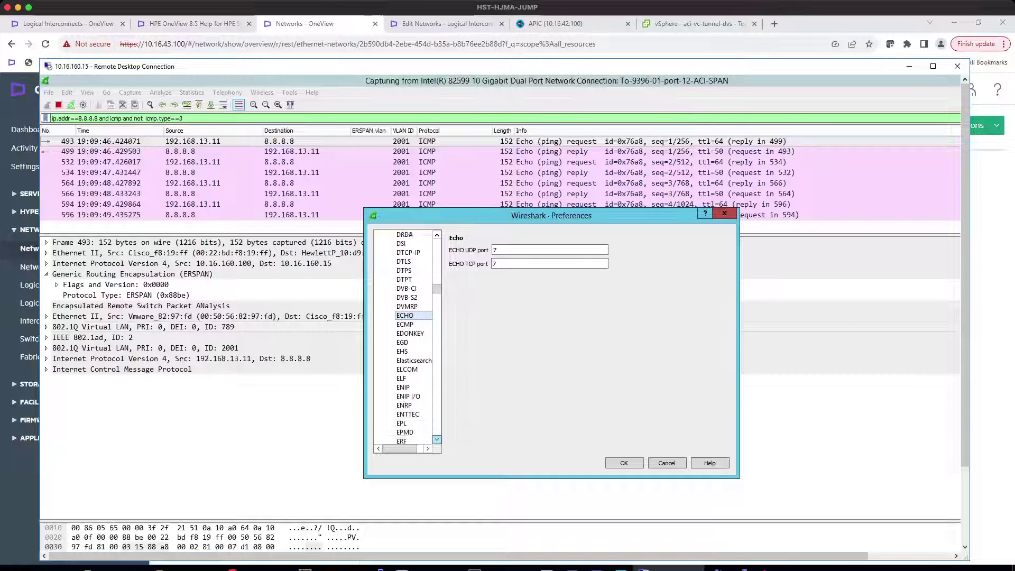
{"action": "left_click", "coordinate": [437, 440]}
{"action": "left_click", "coordinate": [437, 439]}
{"action": "left_click", "coordinate": [437, 440]}
{"action": "left_click", "coordinate": [437, 440]}
{"action": "left_click", "coordinate": [436, 440]}
{"action": "left_click", "coordinate": [437, 439]}
{"action": "left_click", "coordinate": [436, 440]}
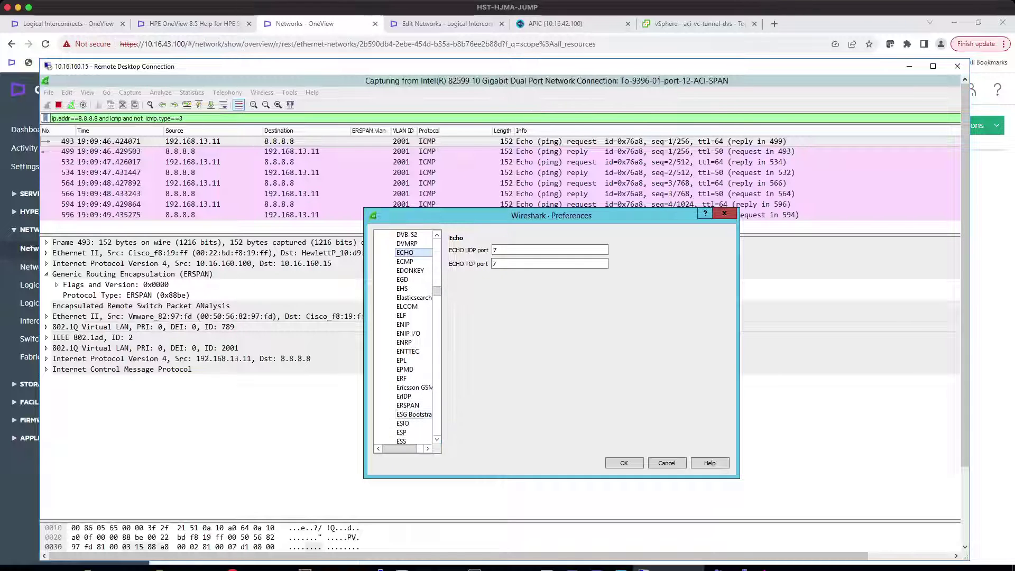
{"action": "left_click", "coordinate": [408, 405]}
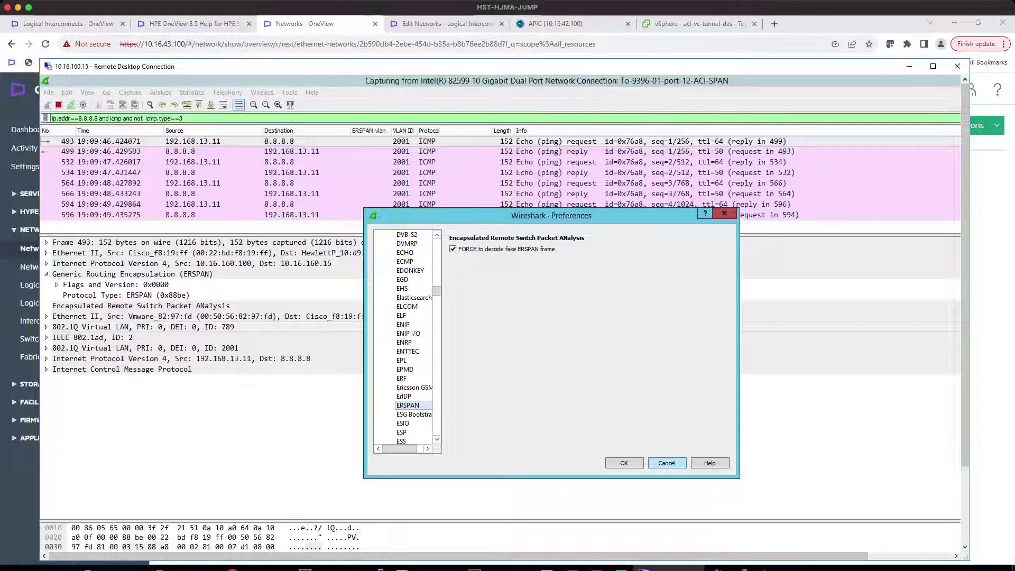
{"action": "left_click", "coordinate": [667, 463]}
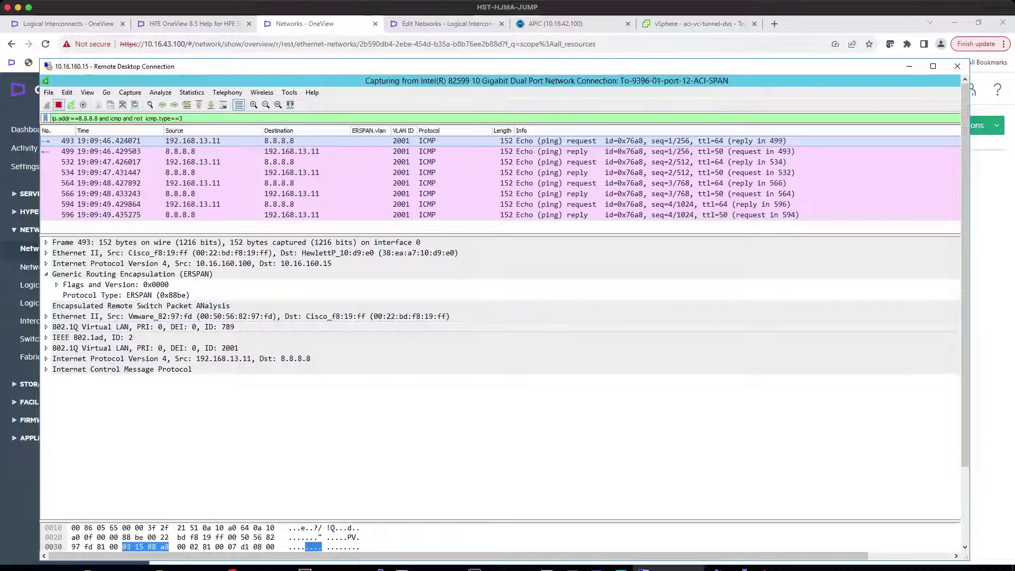
Step: Stop the packet capture, and recheck OneView's port monitoring session and APIC's to-dl360-wireshark destination group against it
{"action": "left_click", "coordinate": [59, 105]}
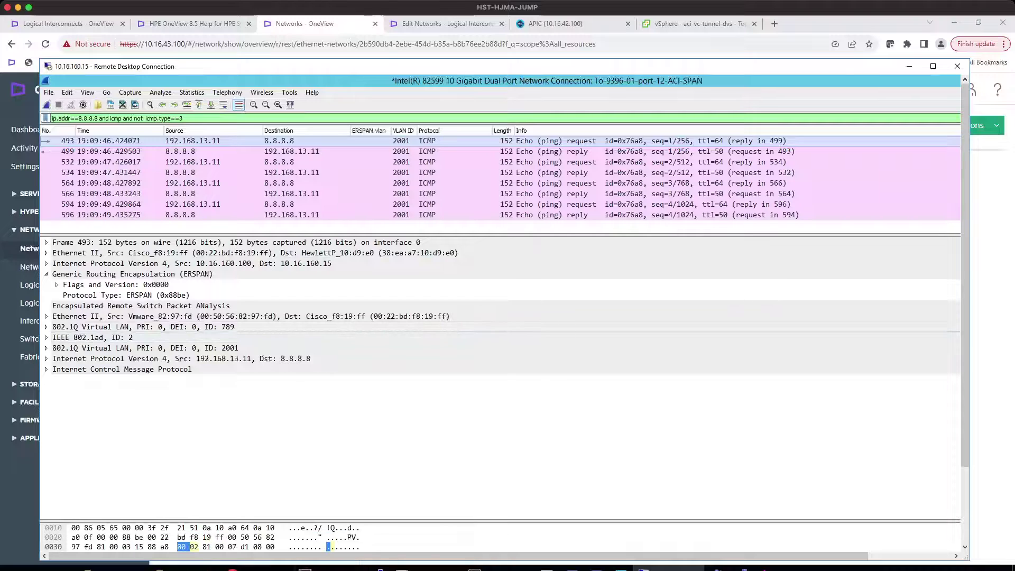
{"action": "left_click", "coordinate": [258, 568]}
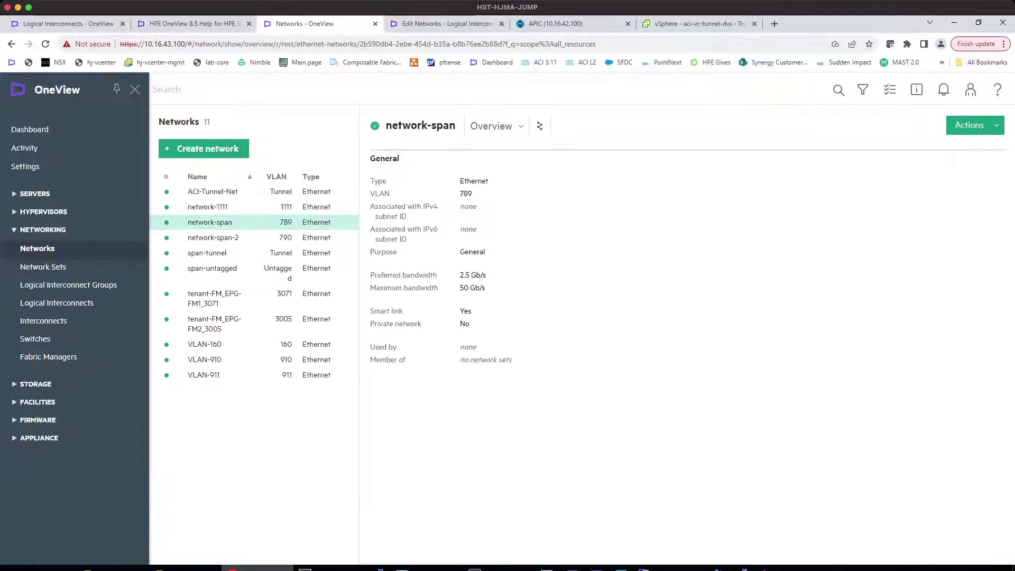
{"action": "key", "text": "ctrl+1"}
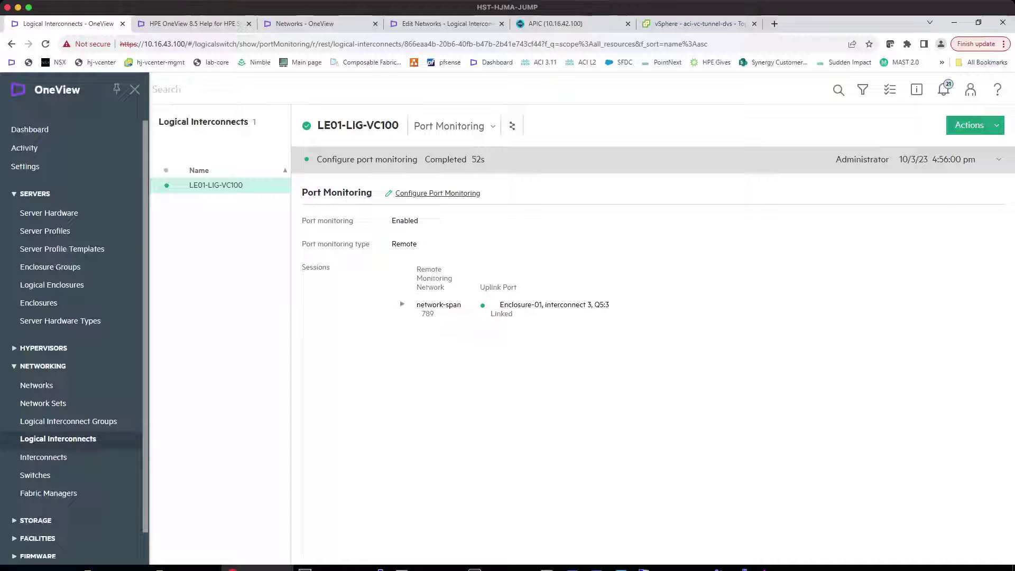
{"action": "key", "text": "ctrl+5"}
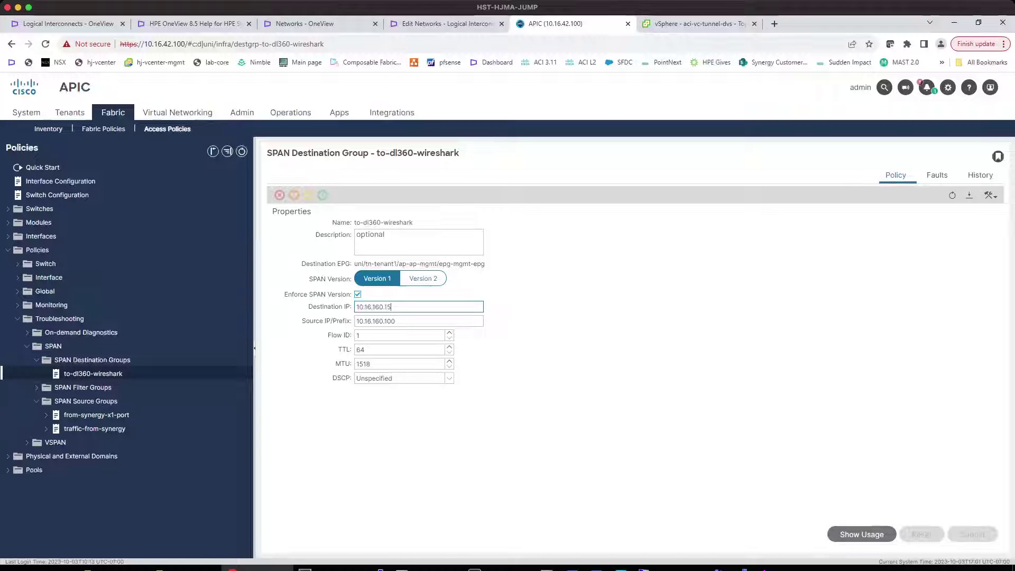
{"action": "left_click", "coordinate": [668, 569]}
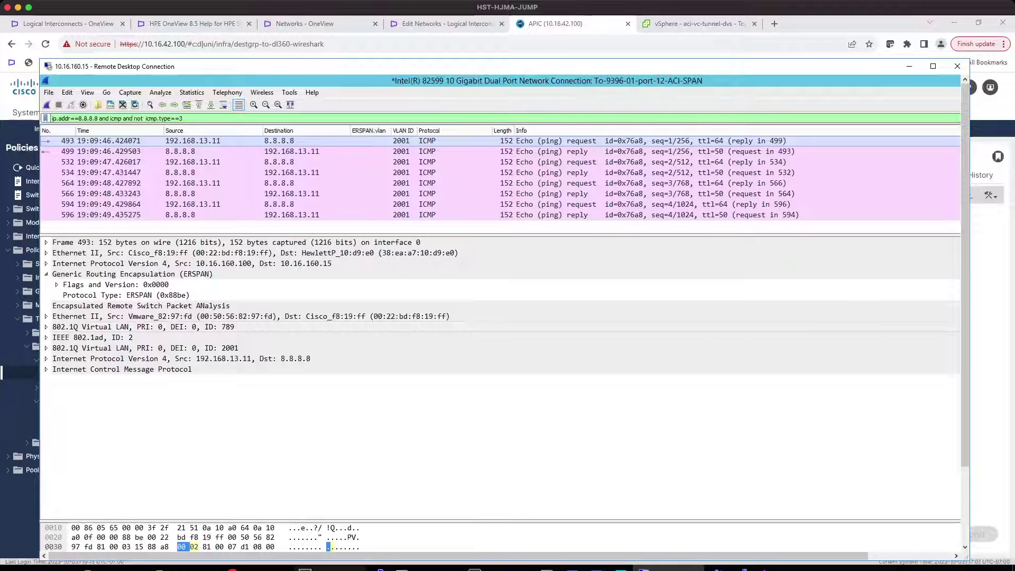
Step: Switch to OneView, dismiss the span uplink set's confirmation and edit form, and close the LE01-LIG-VC100 logical interconnect edit without saving
{"action": "mouse_move", "coordinate": [233, 569]}
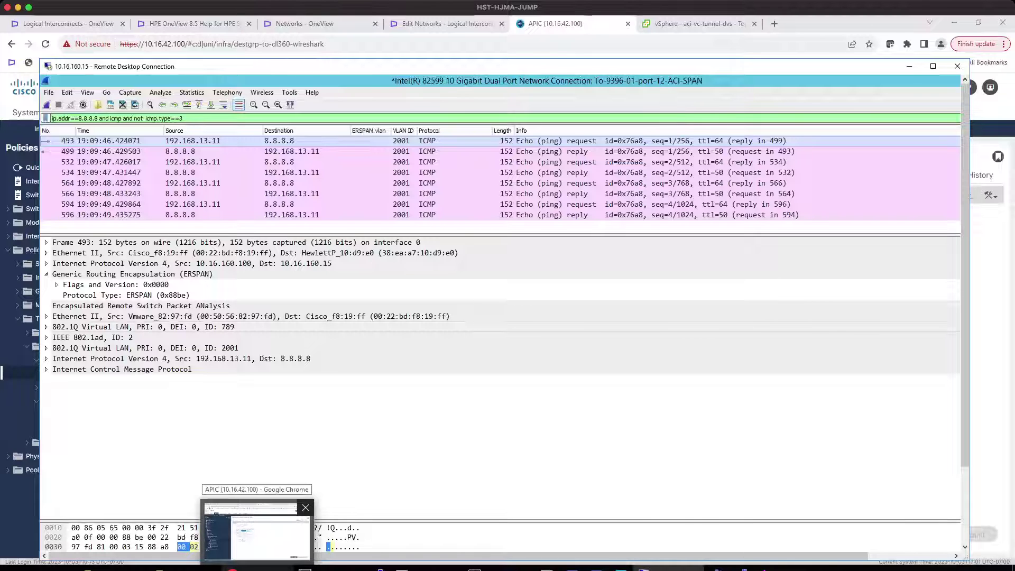
{"action": "left_click", "coordinate": [256, 531]}
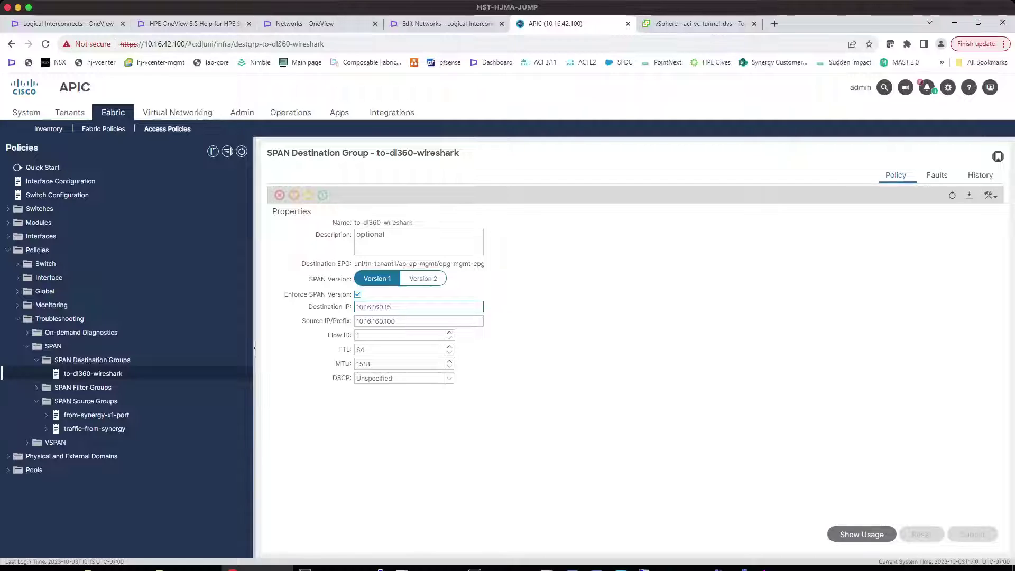
{"action": "mouse_move", "coordinate": [447, 23]}
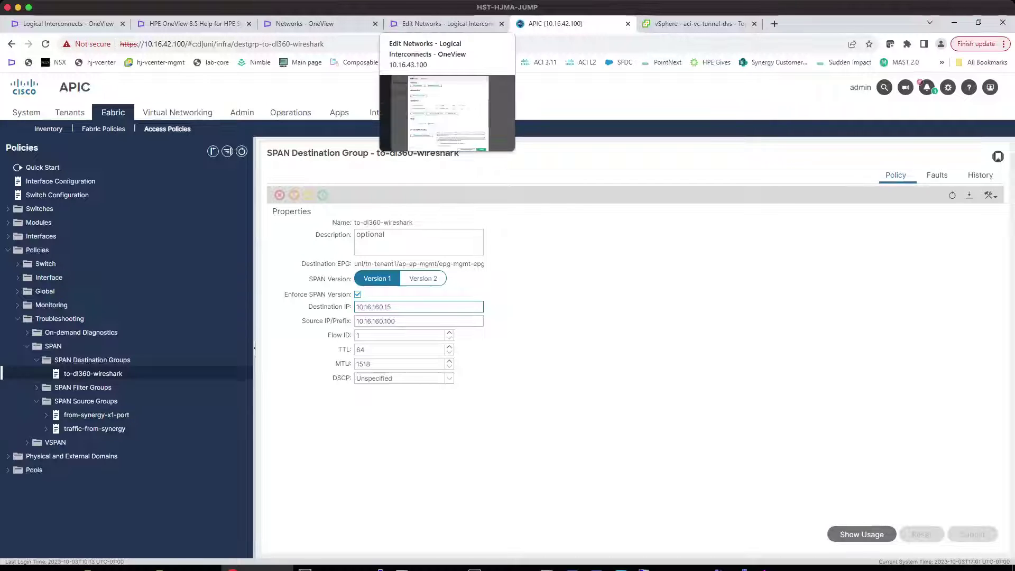
{"action": "left_click", "coordinate": [447, 23]}
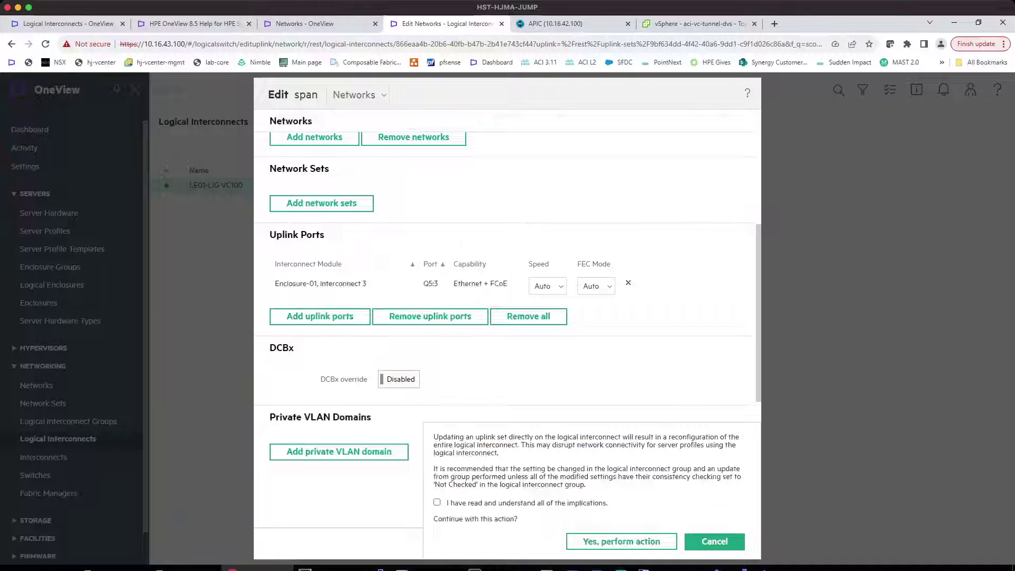
{"action": "key", "text": "Escape"}
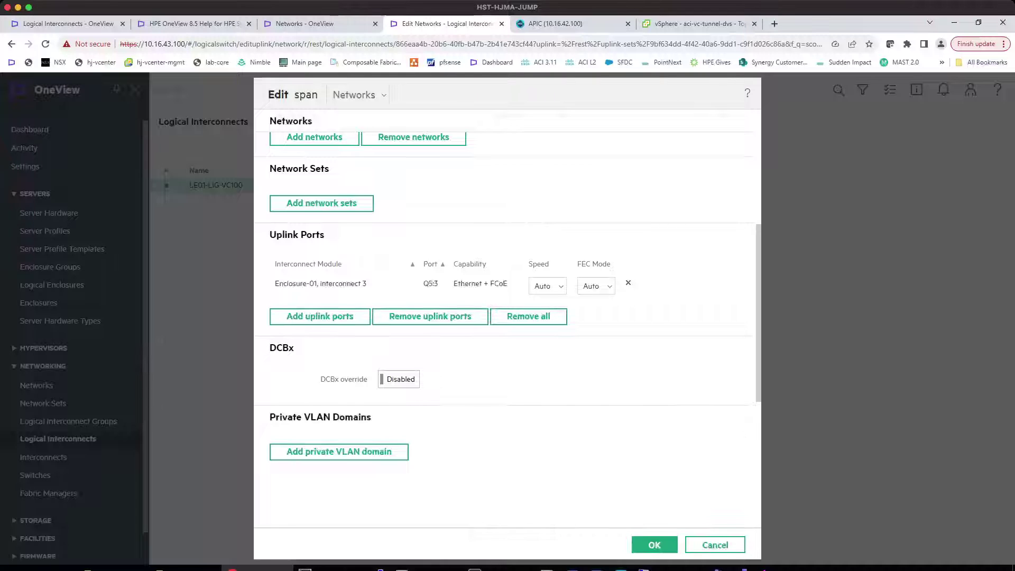
{"action": "key", "text": "Escape"}
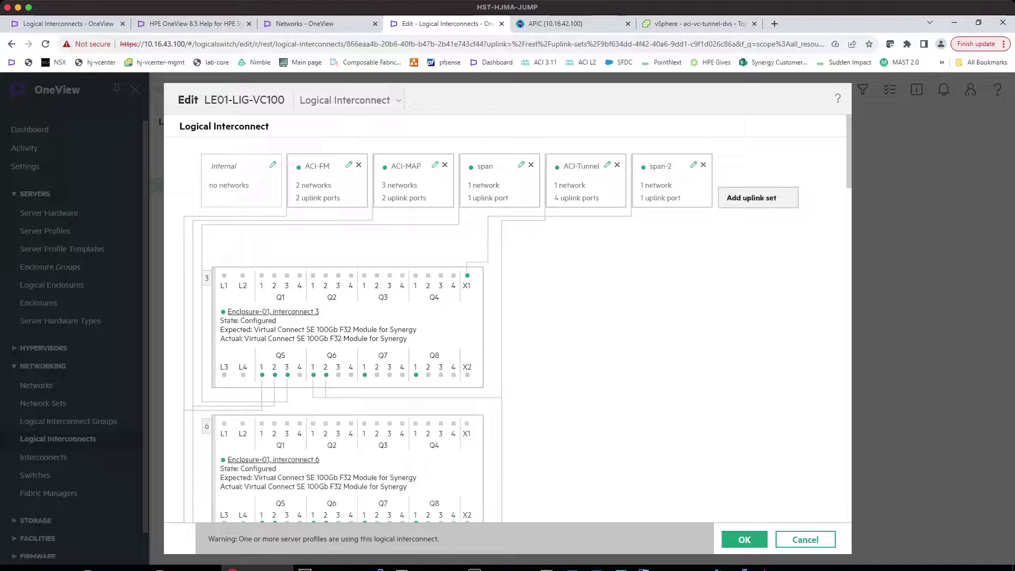
{"action": "left_click", "coordinate": [806, 539]}
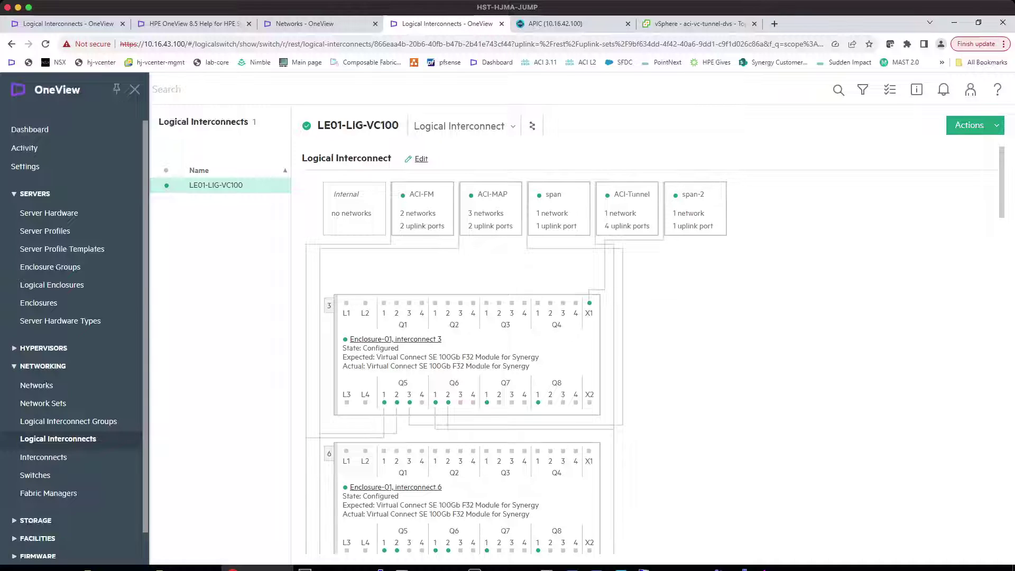
{"action": "mouse_move", "coordinate": [151, 569]}
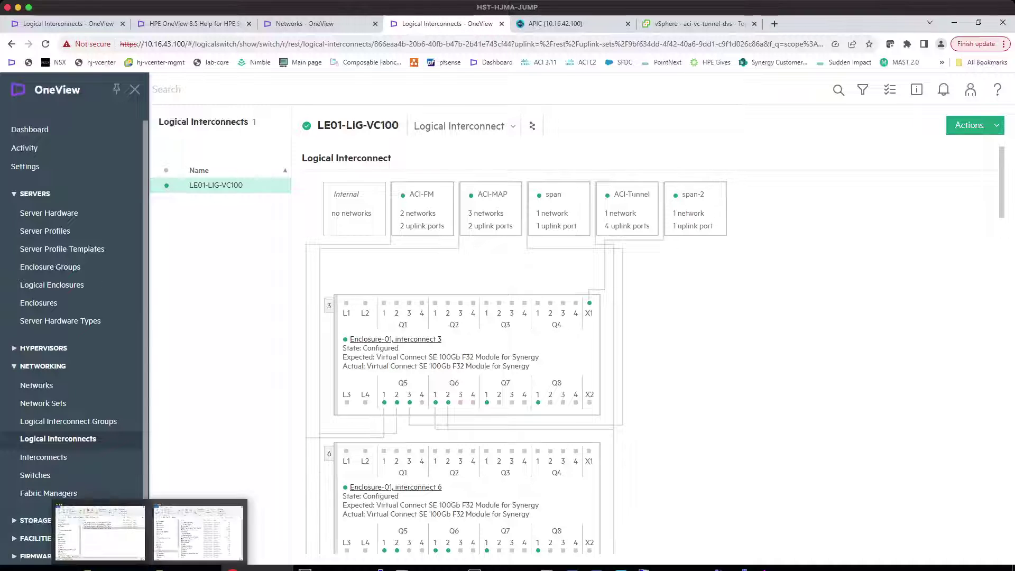